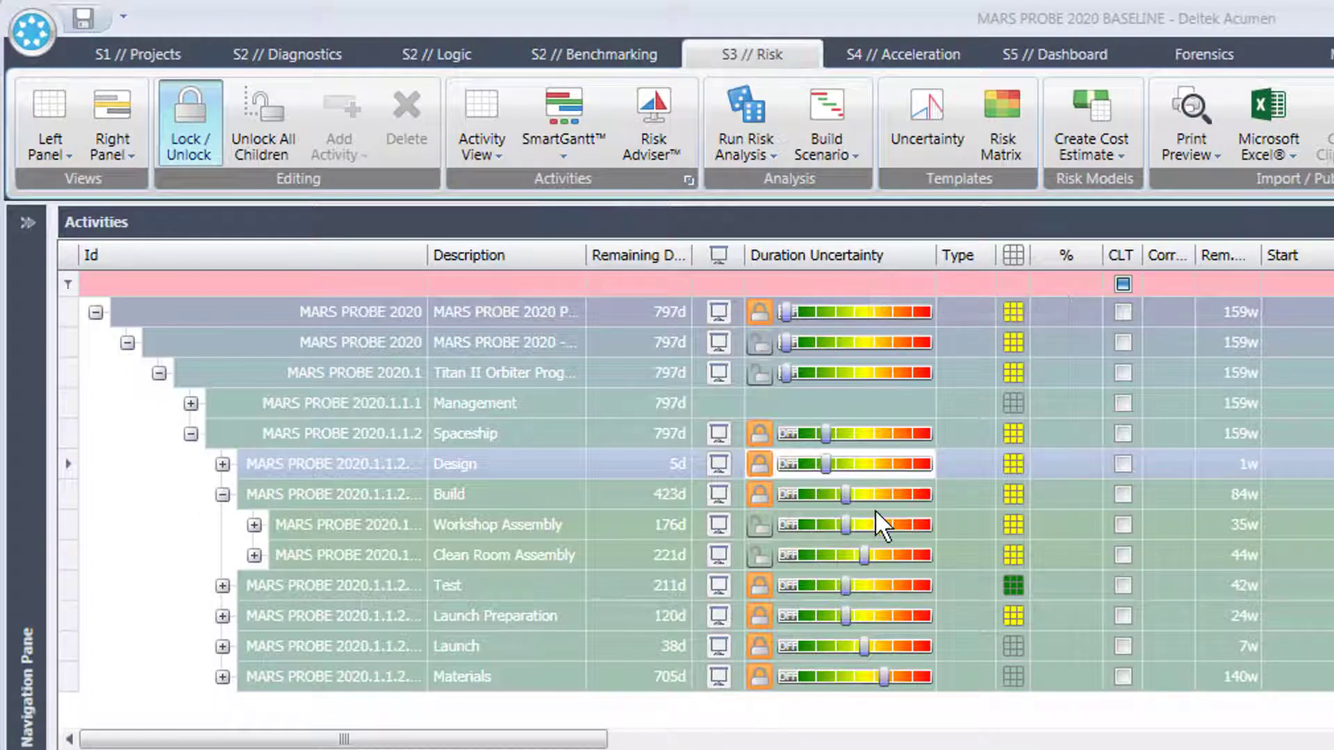
# - Shift Workshop Assembly's duration uncertainty slider toward Realistic in the Activities grid
pyautogui.moveTo(877, 495); pyautogui.dragTo(864, 531)
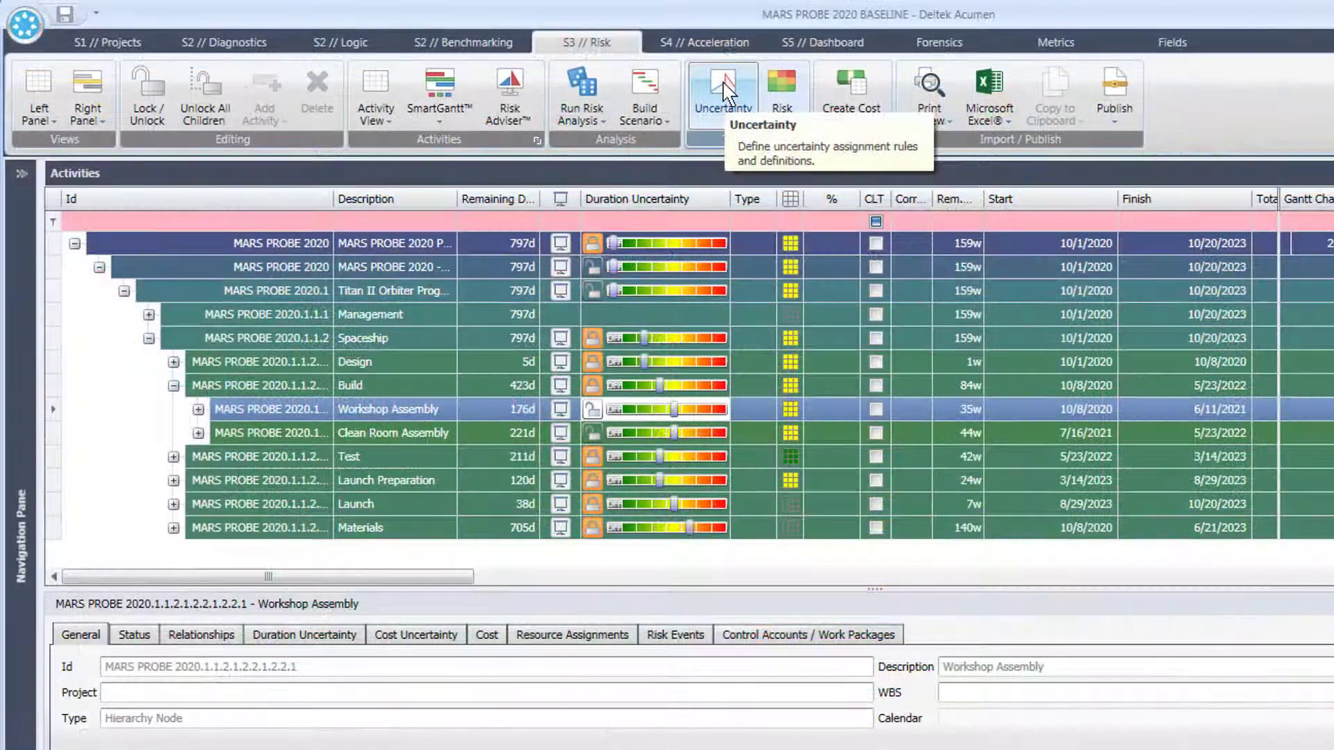
# - Open the Uncertainty Factor Editor and inspect its seven levels, including Extremely Aggressive at 100–100–175%
pyautogui.click(927, 104)
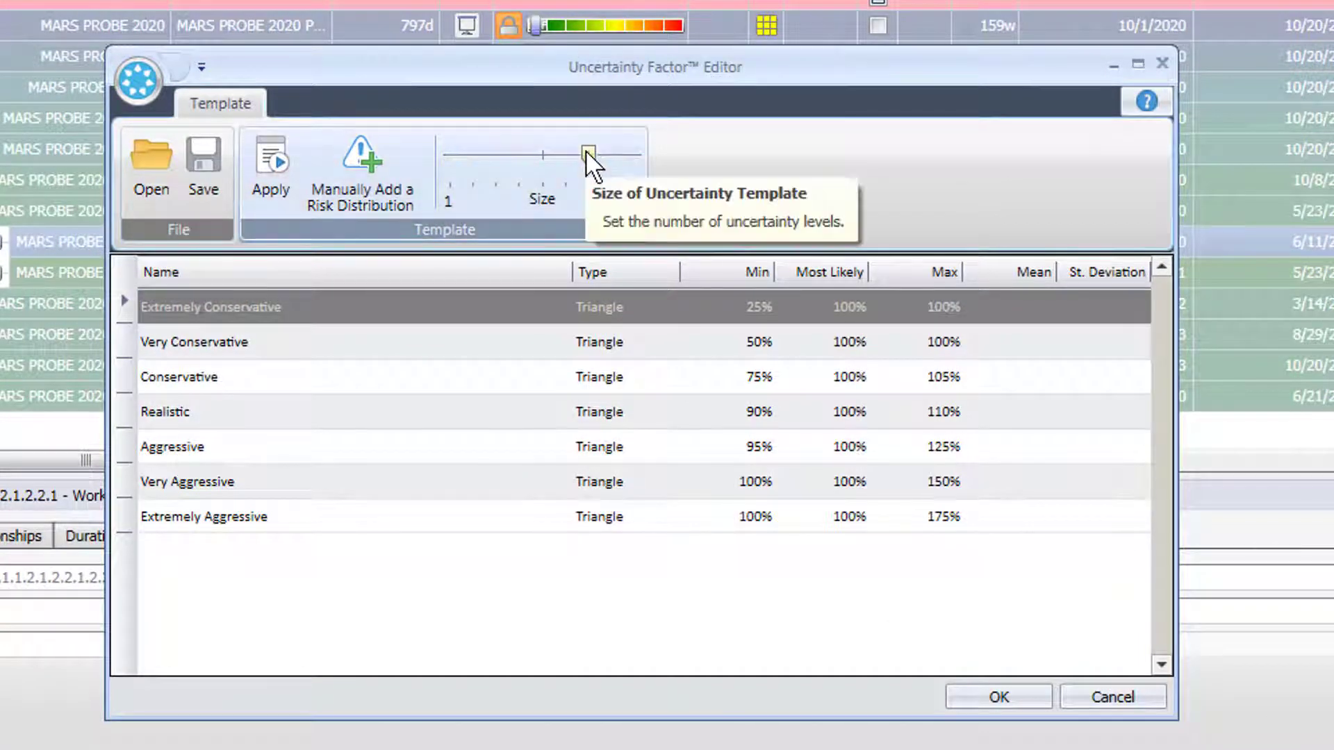
pyautogui.moveTo(585, 150)
pyautogui.mouseDown()
pyautogui.moveTo(629, 155)
pyautogui.moveTo(583, 156)
pyautogui.mouseUp()
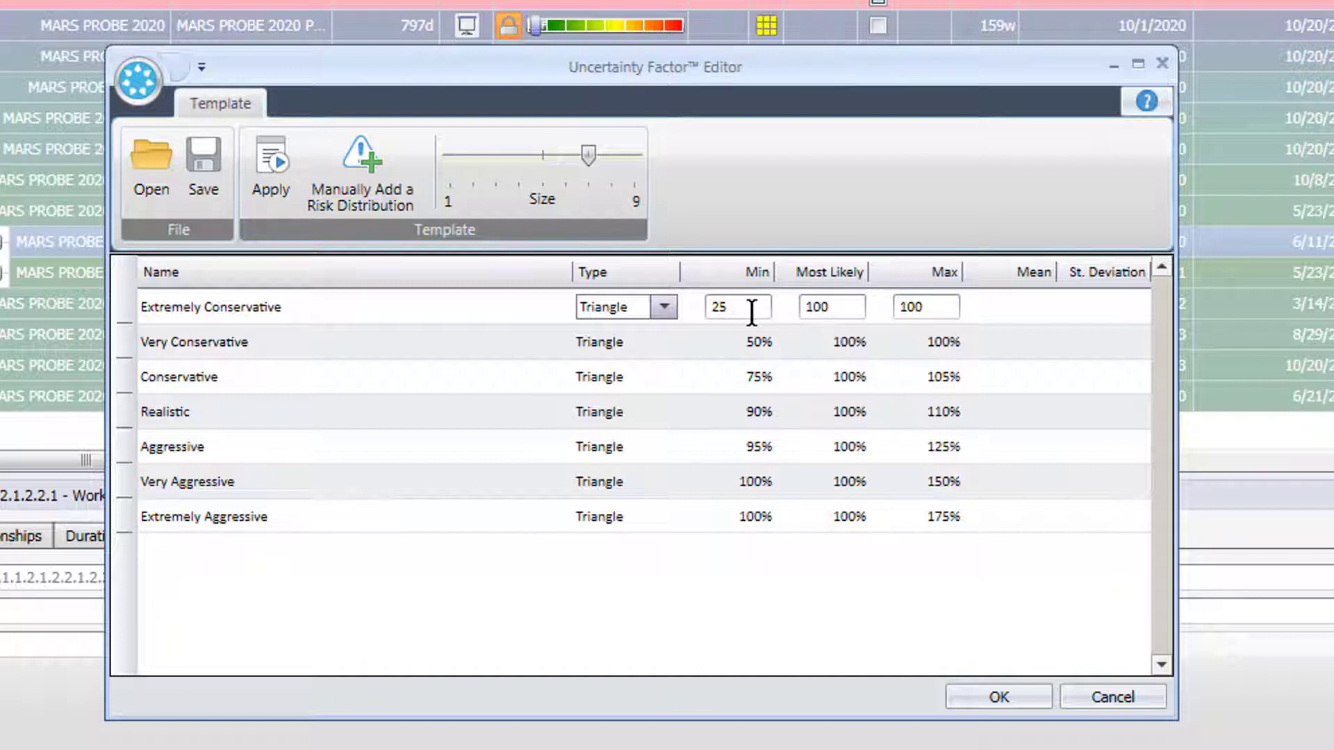
pyautogui.click(761, 516)
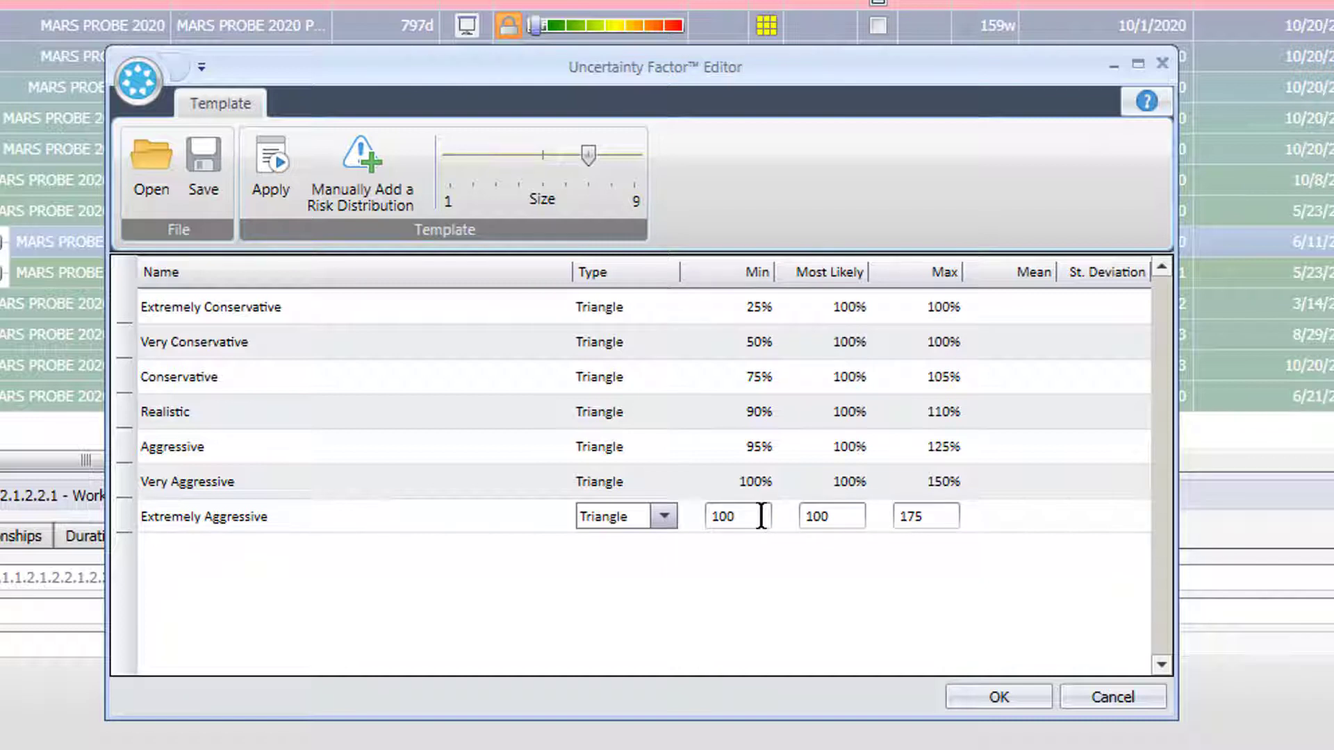
pyautogui.click(943, 541)
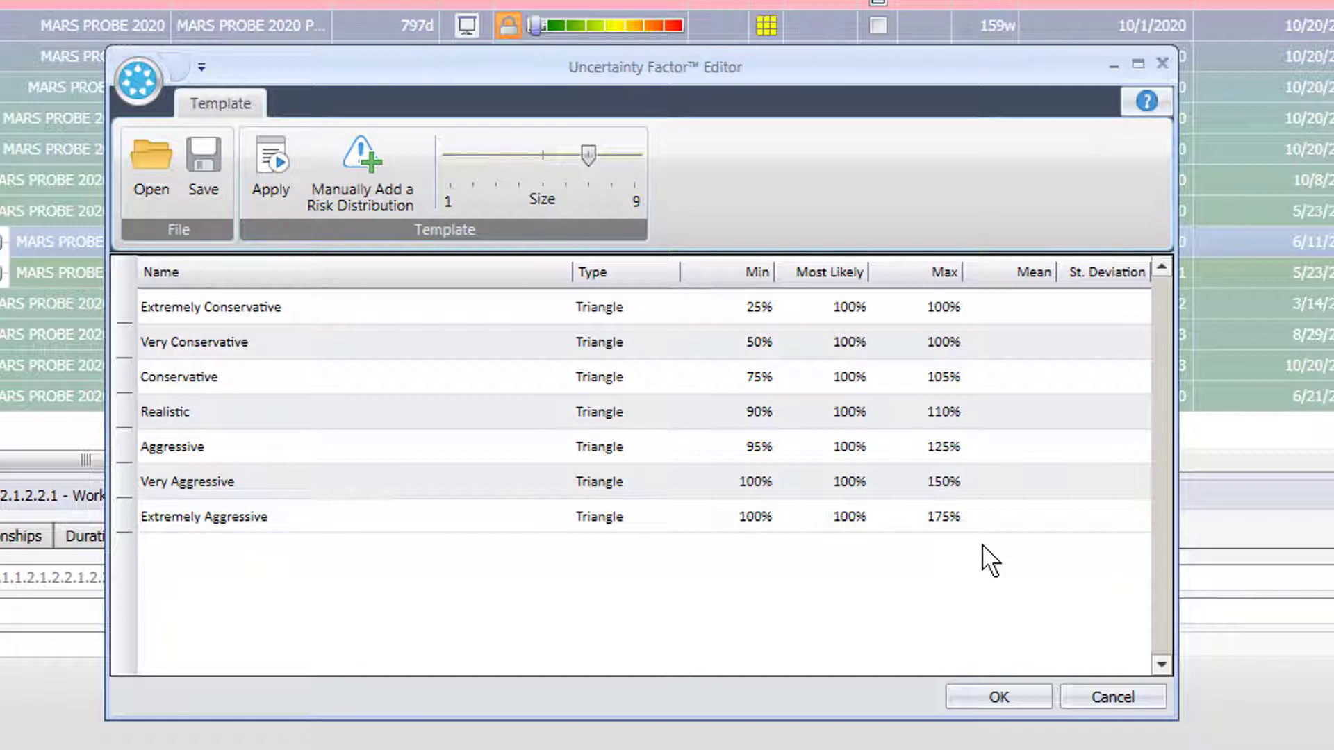
# - Accept the uncertainty template, switch to the Risk Register of R1–R9, and check R8's probability choices
pyautogui.click(1042, 695)
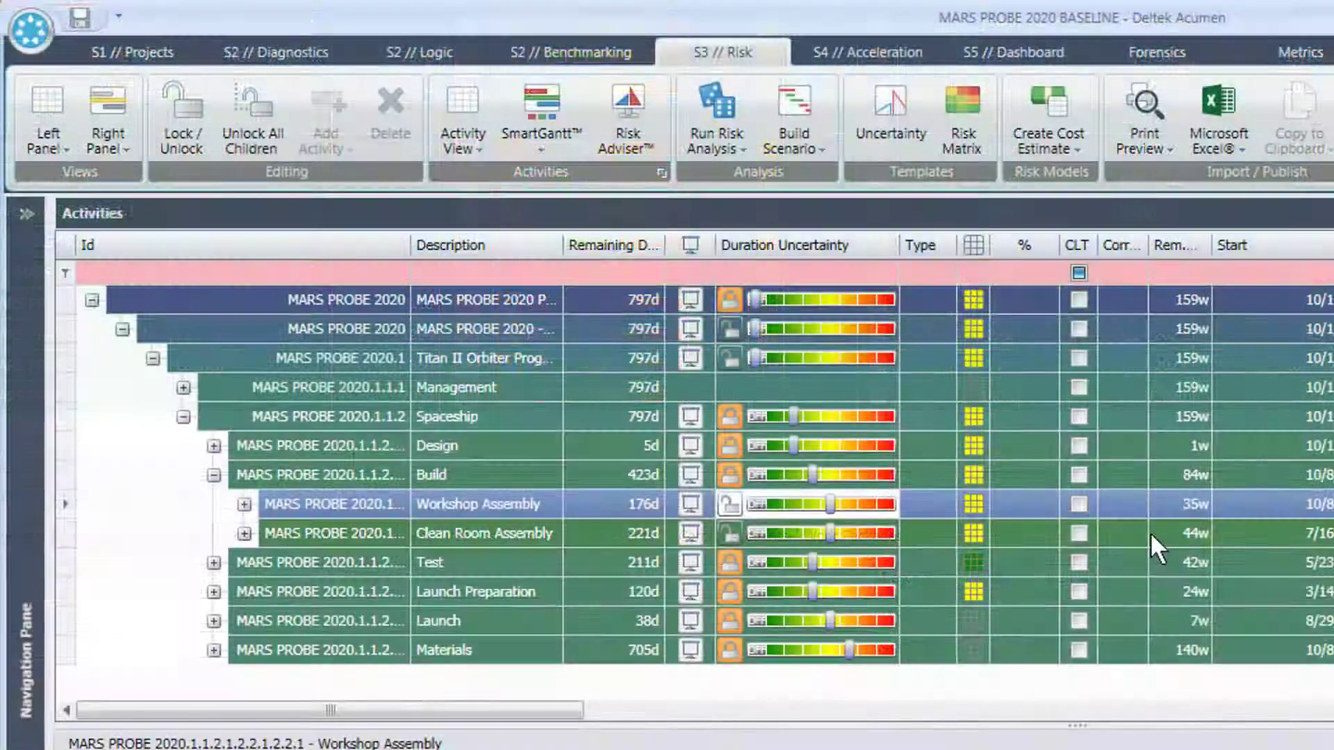
pyautogui.click(61, 129)
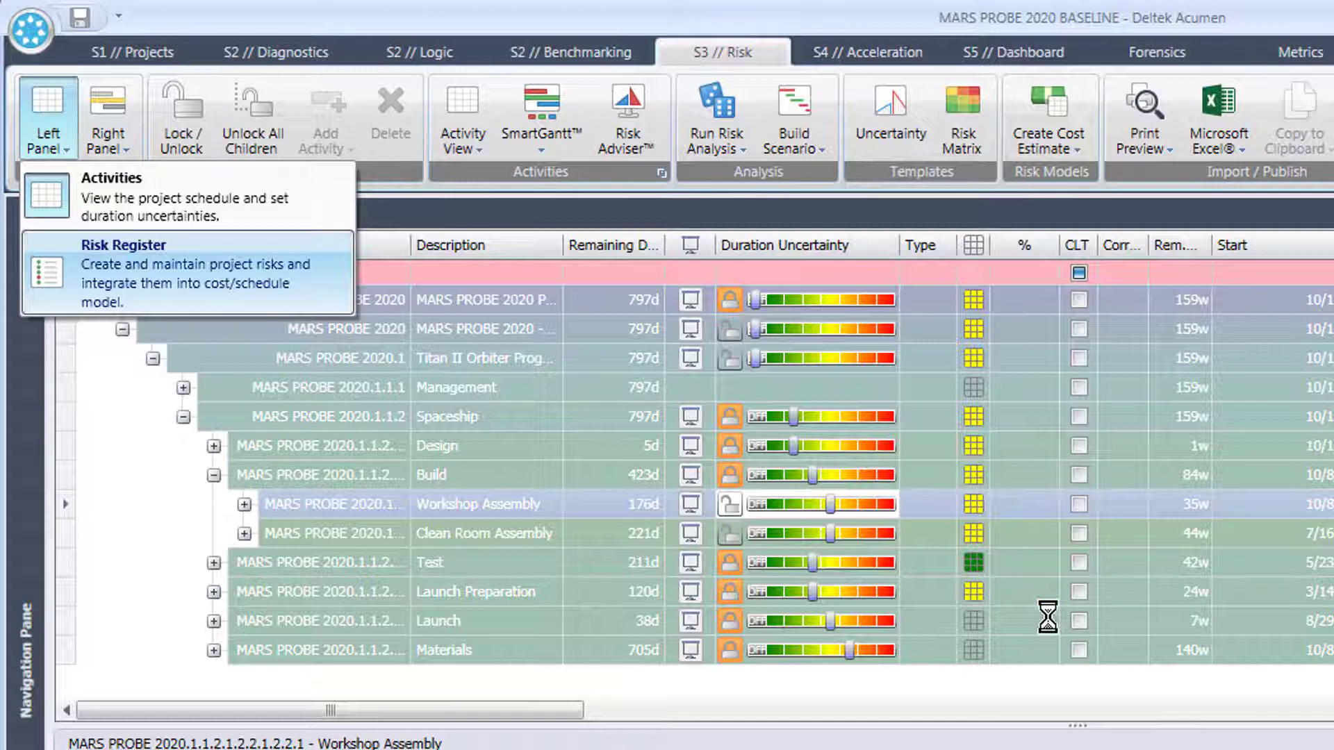
pyautogui.press('Return')
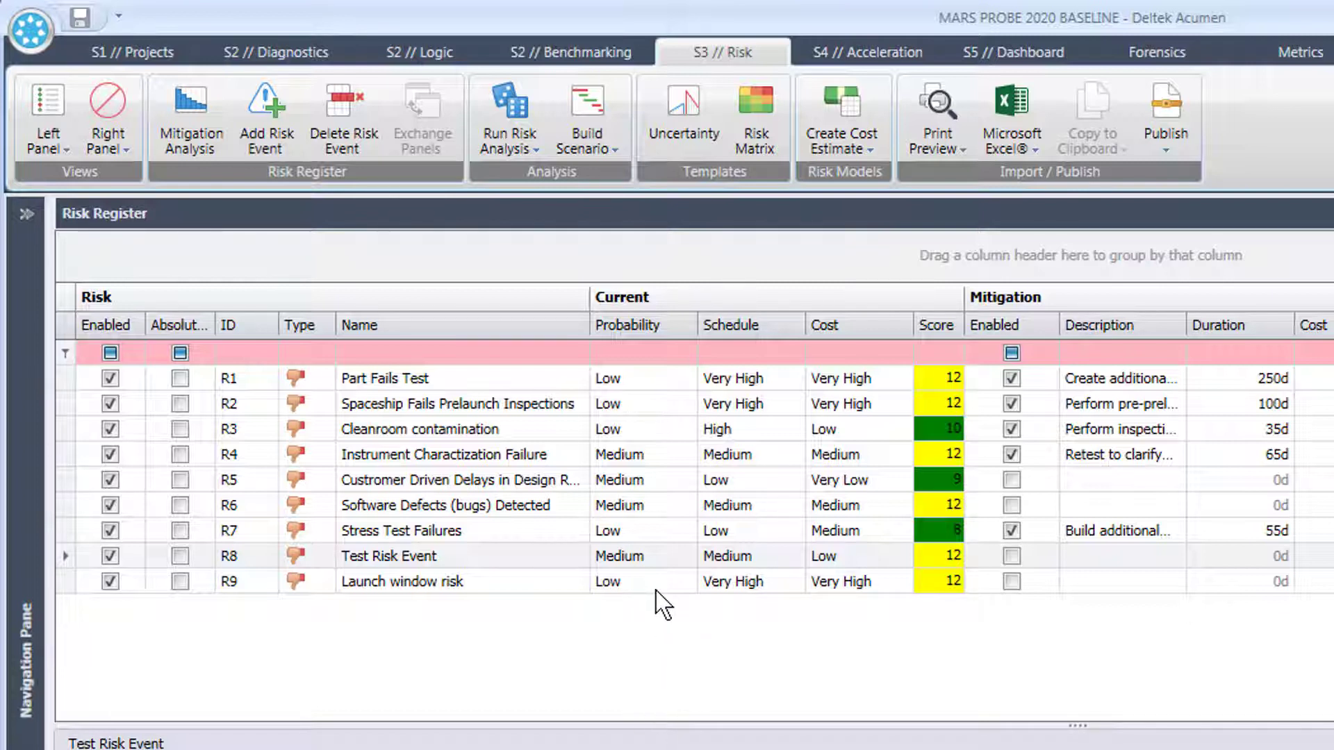
pyautogui.click(684, 556)
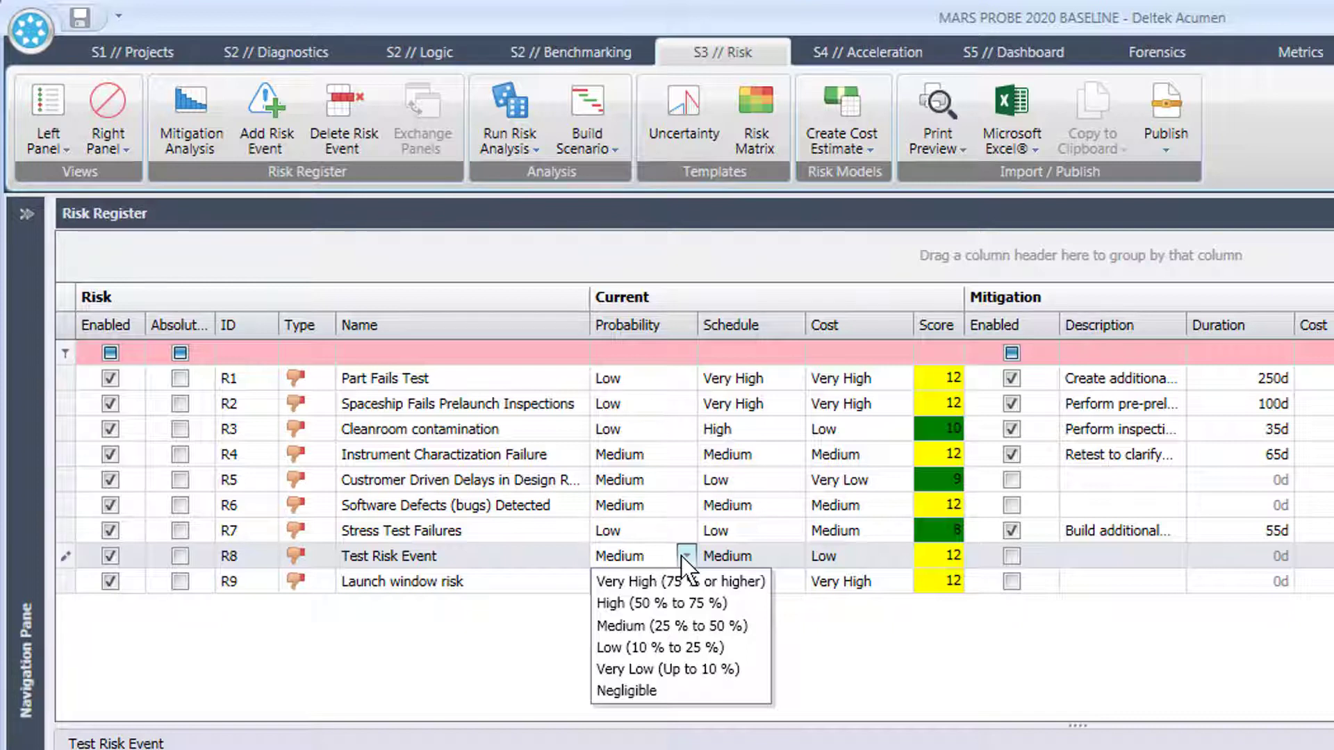
pyautogui.click(685, 555)
pyautogui.click(793, 555)
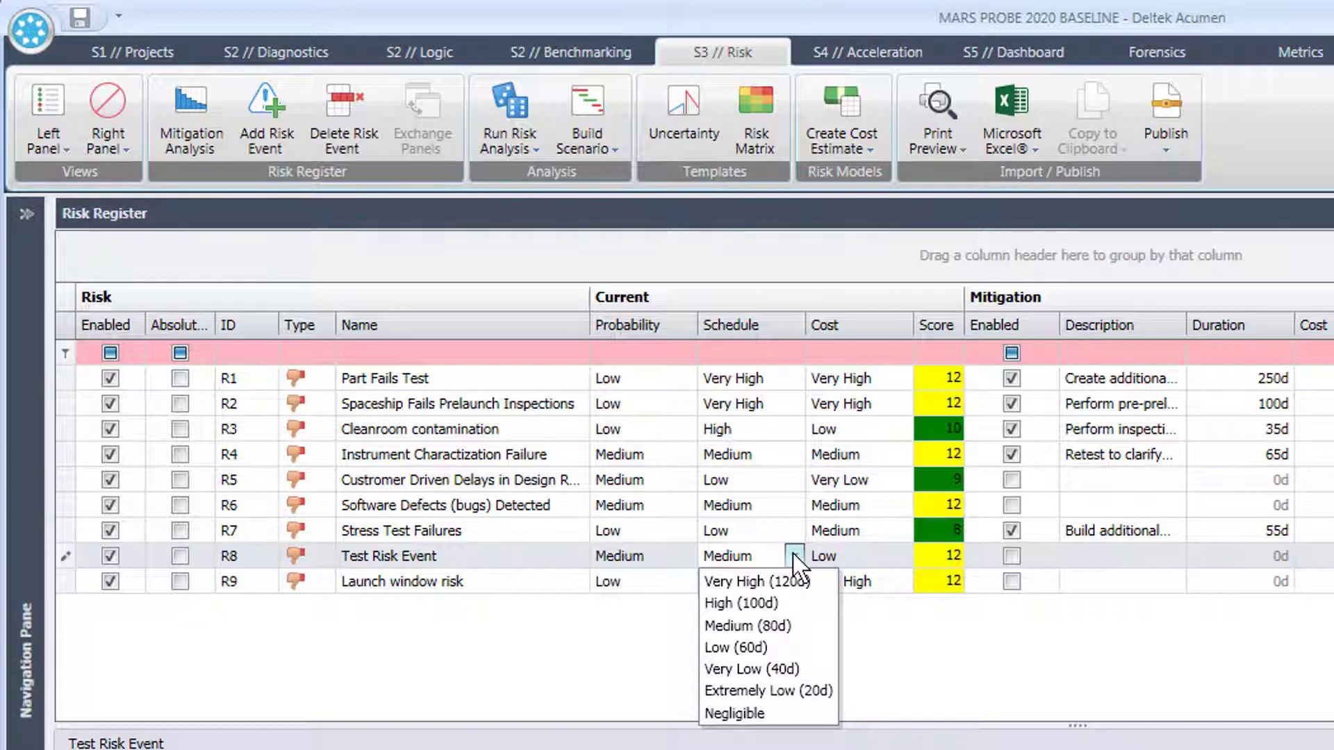
pyautogui.click(795, 405)
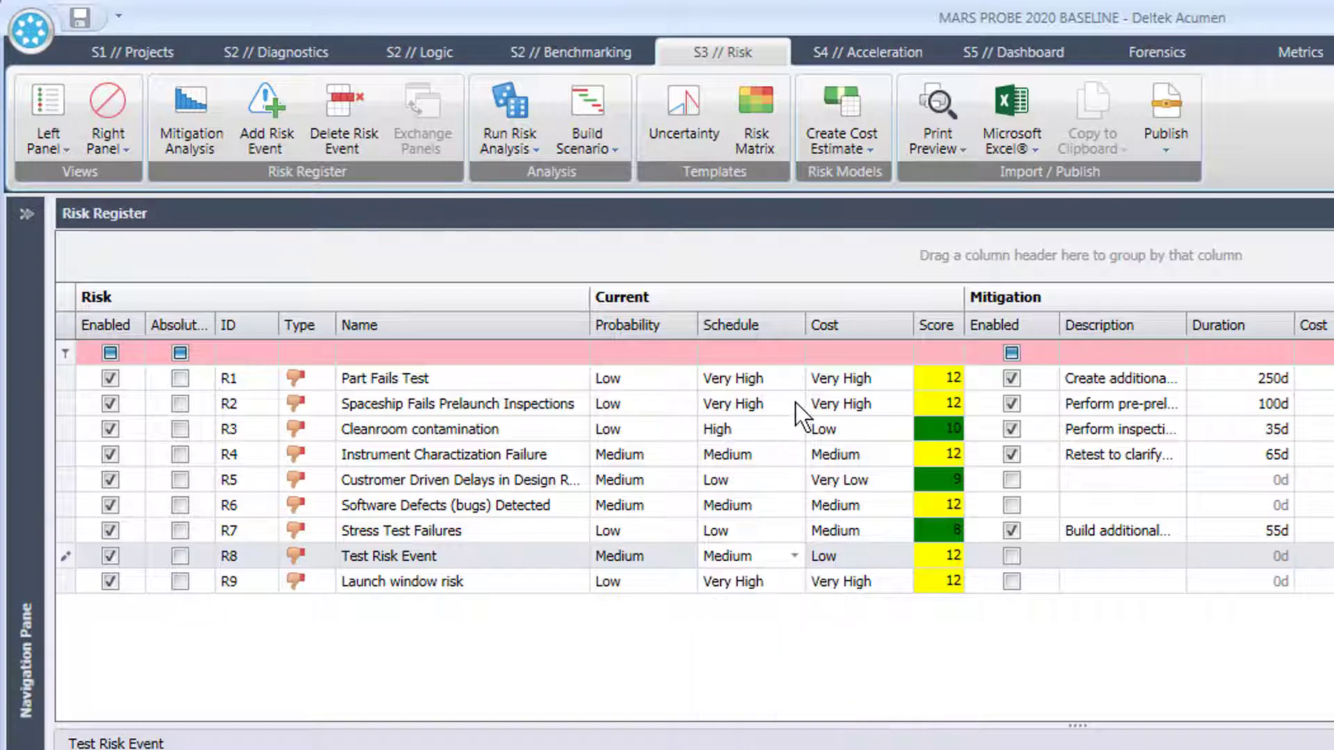
pyautogui.click(795, 403)
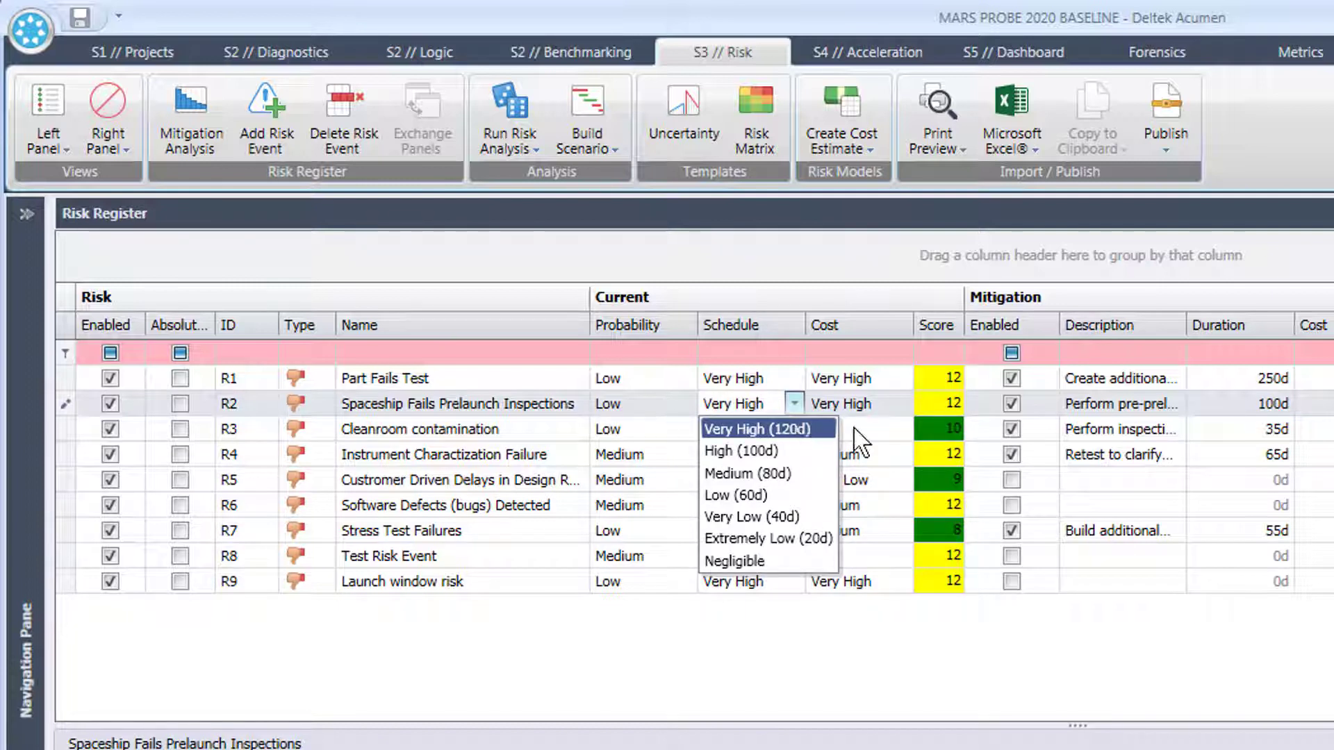
pyautogui.click(898, 410)
pyautogui.click(902, 404)
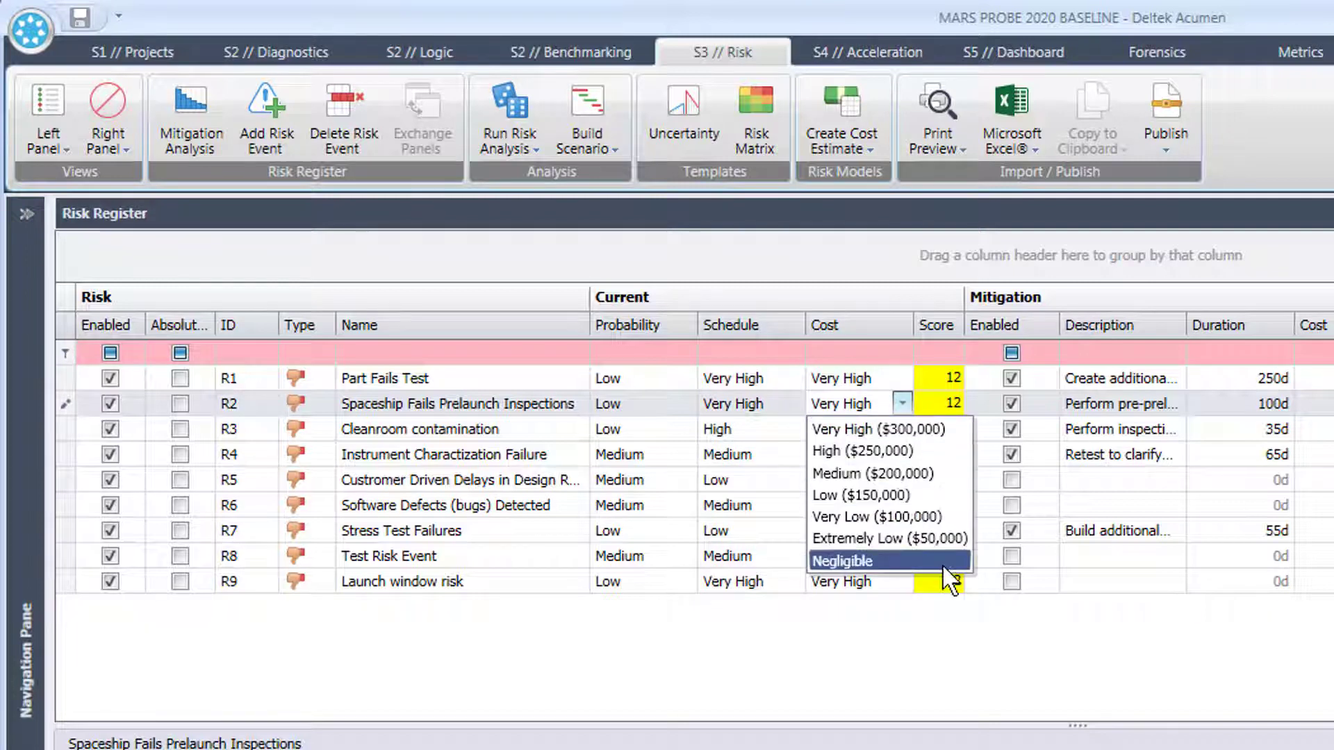
pyautogui.click(1009, 678)
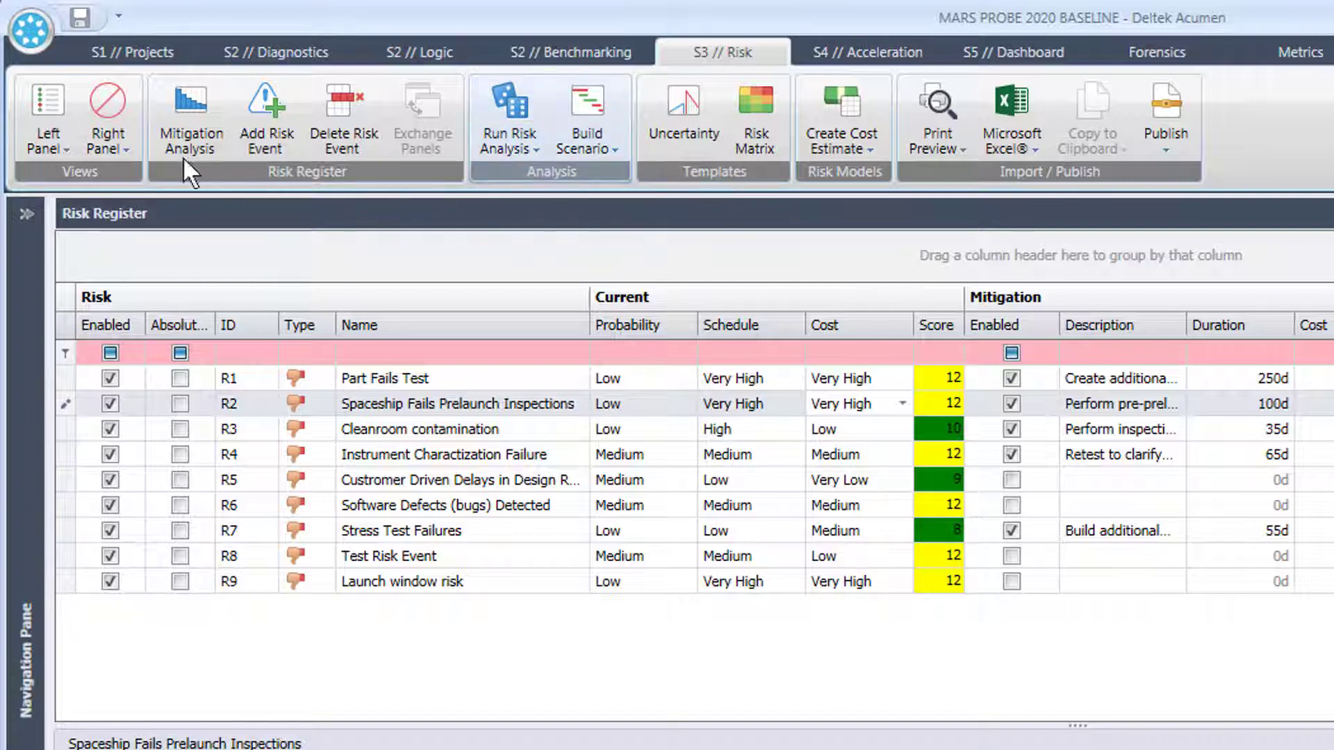
# - Return to the Activities schedule and bring up the Run Risk Analysis options showing 1000 iterations
pyautogui.click(60, 129)
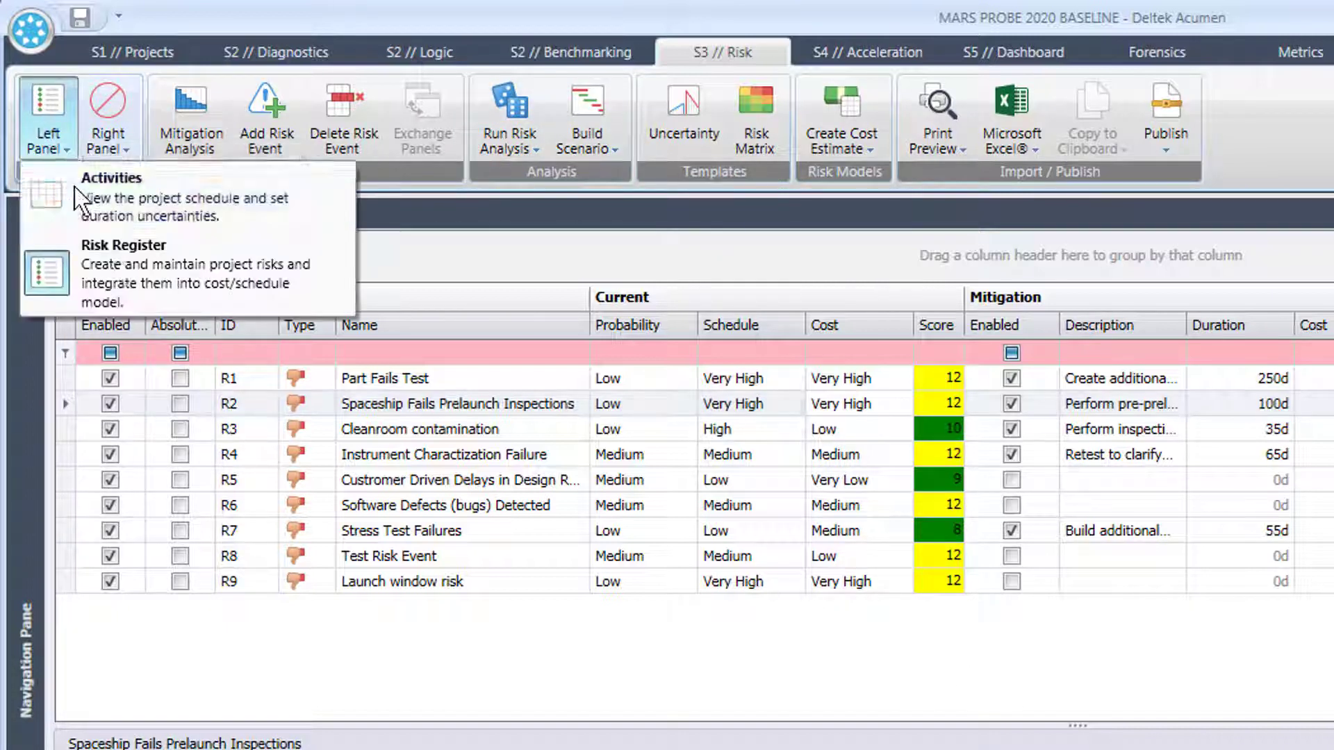
pyautogui.click(132, 198)
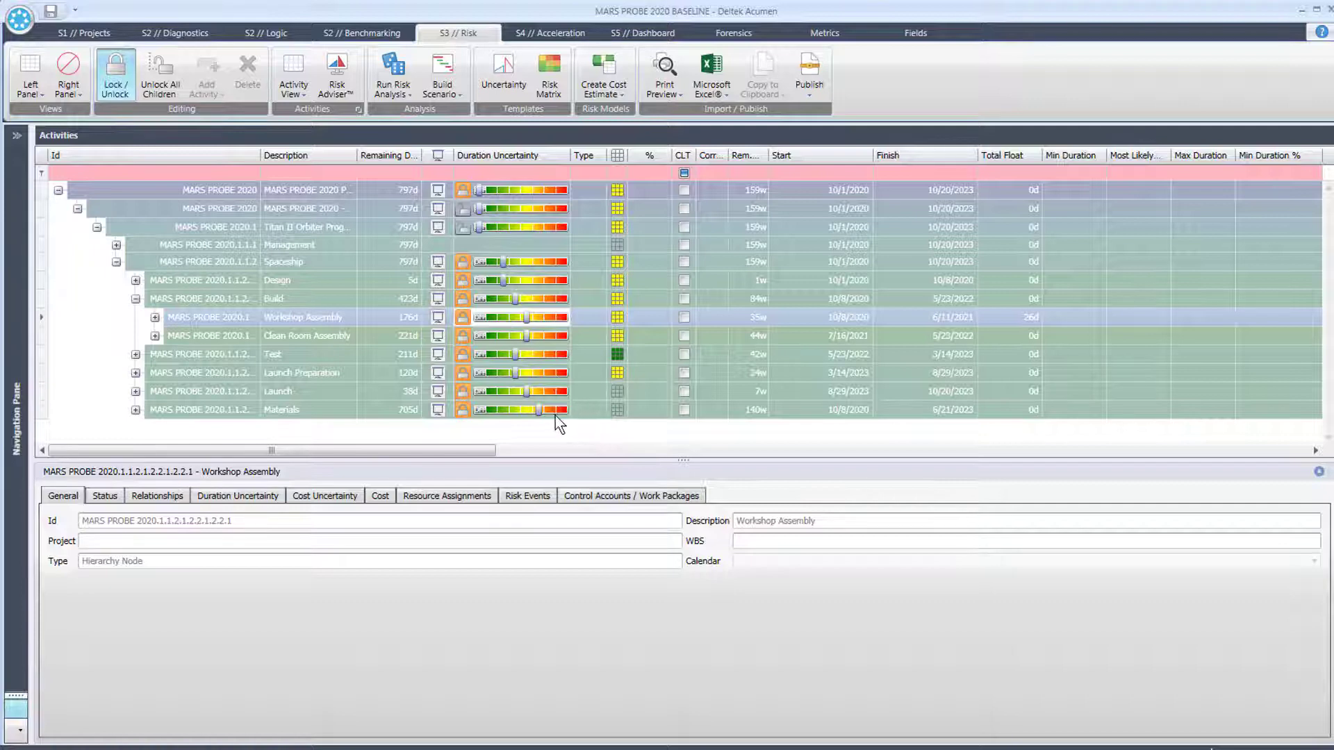
pyautogui.click(389, 90)
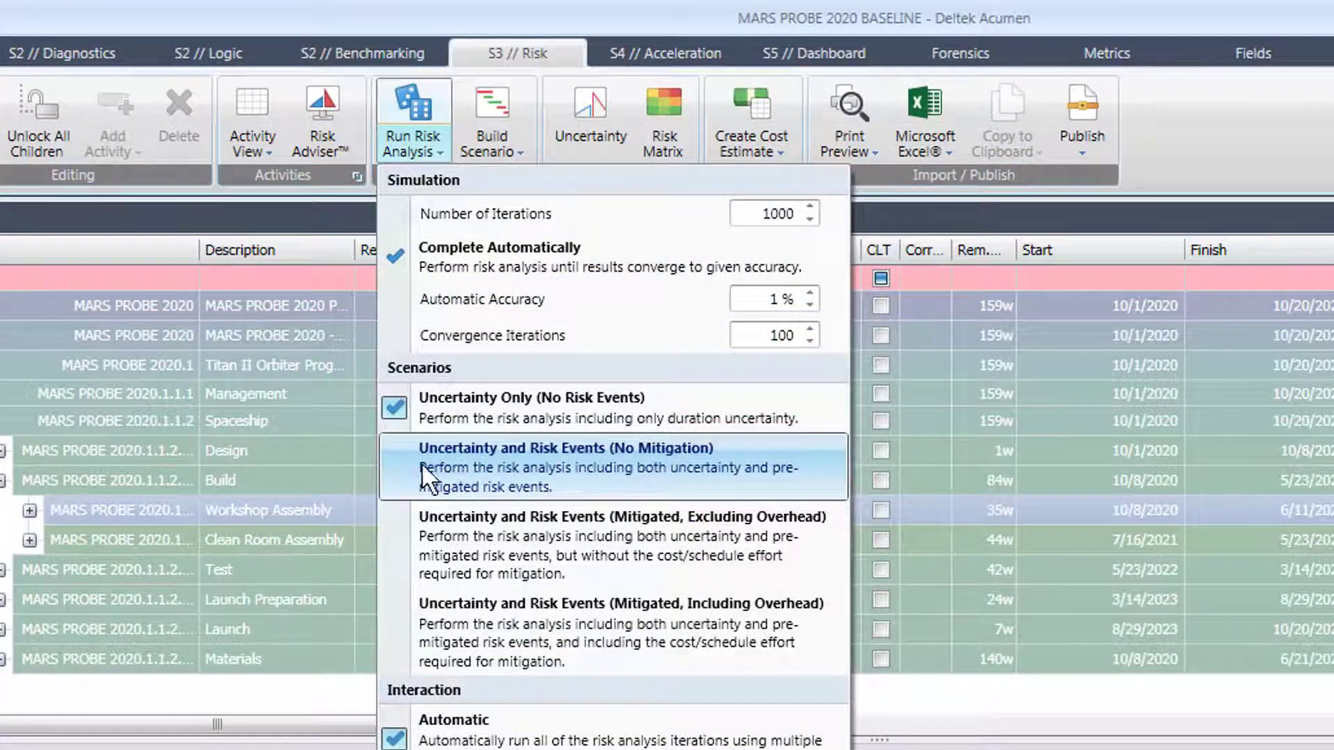
# - Select the Uncertainty and Risk Events (No Mitigation) scenario and reopen the options to verify it
pyautogui.click(394, 459)
pyautogui.click(436, 153)
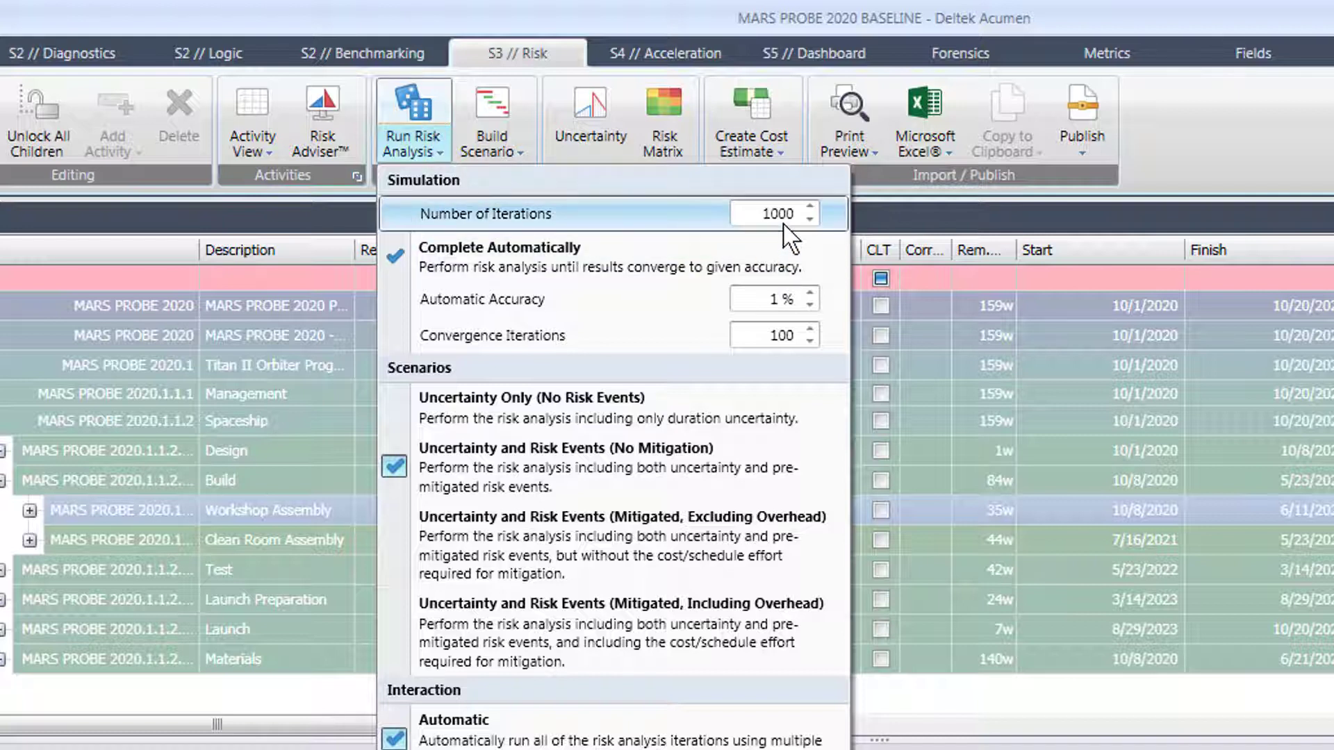
# - Run the simulation (P50 2/2/2024, P80 4/16/2024), expand all finish metrics, and reveal Duration Uncertainty
pyautogui.click(410, 99)
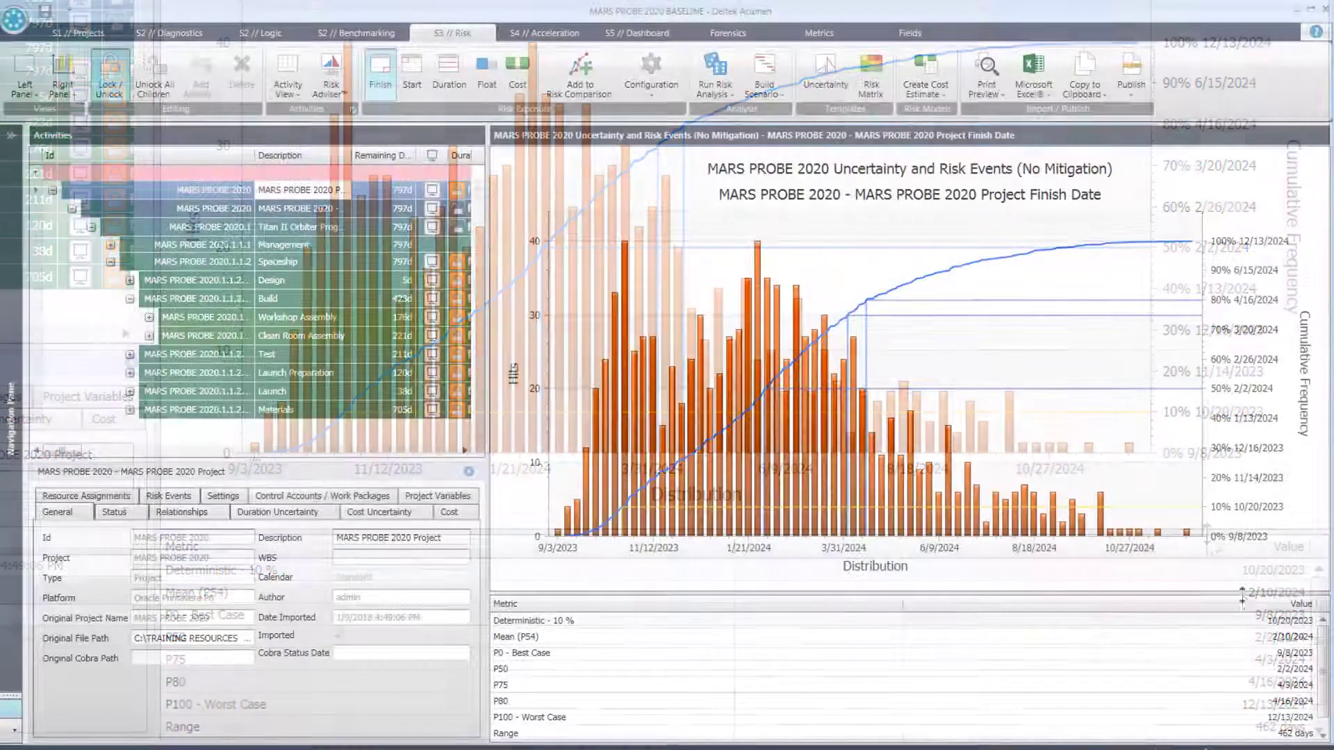
pyautogui.moveTo(1242, 595)
pyautogui.mouseDown()
pyautogui.moveTo(1248, 560)
pyautogui.moveTo(1244, 571)
pyautogui.mouseUp()
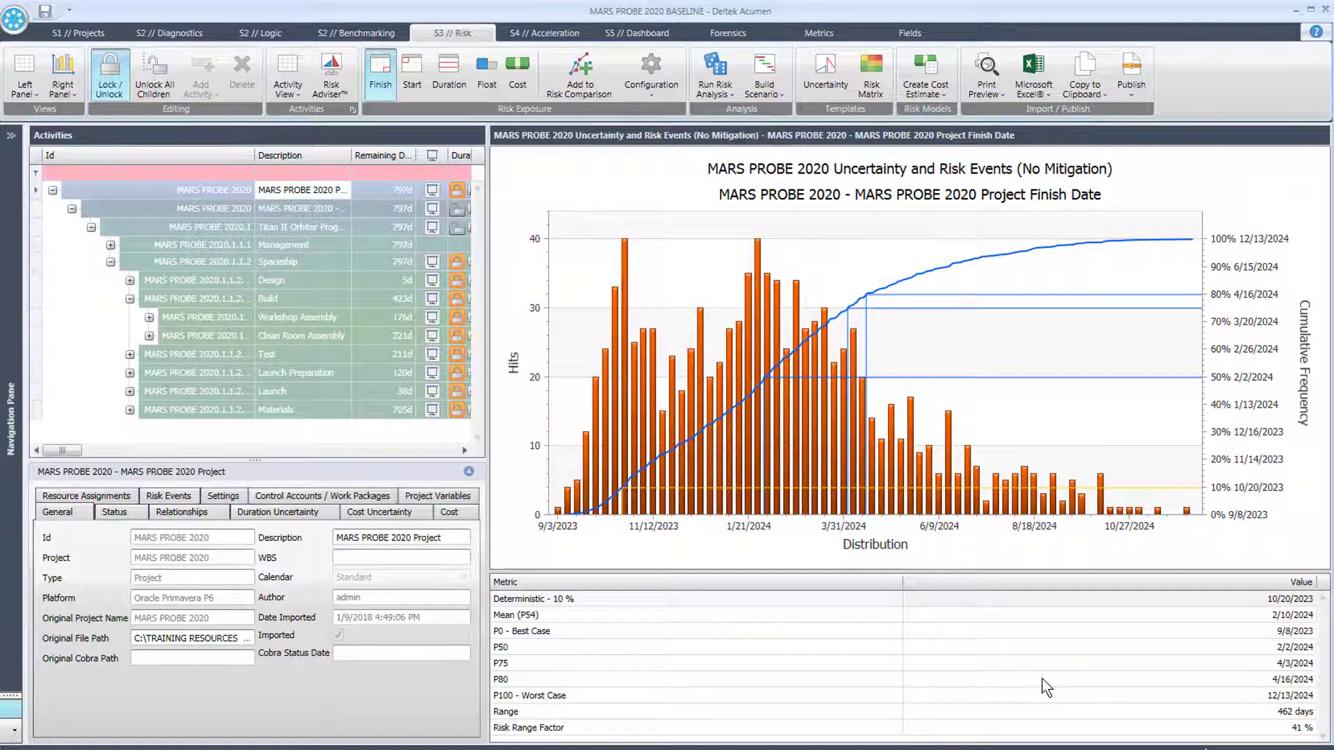
pyautogui.moveTo(60, 448); pyautogui.dragTo(90, 455)
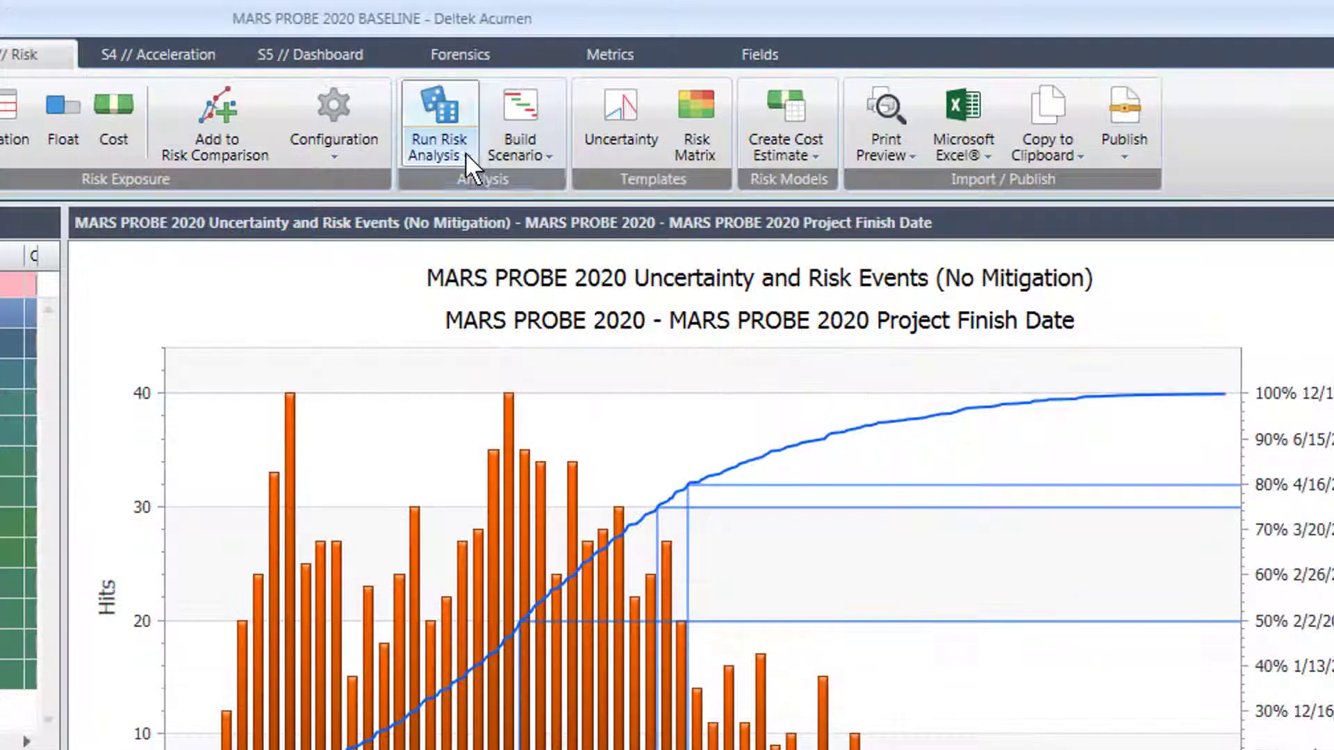
# - Rerun the simulation with Uncertainty Only (No Risk Events), giving P50 10/14/2023 and P80 10/26/2023
pyautogui.click(725, 92)
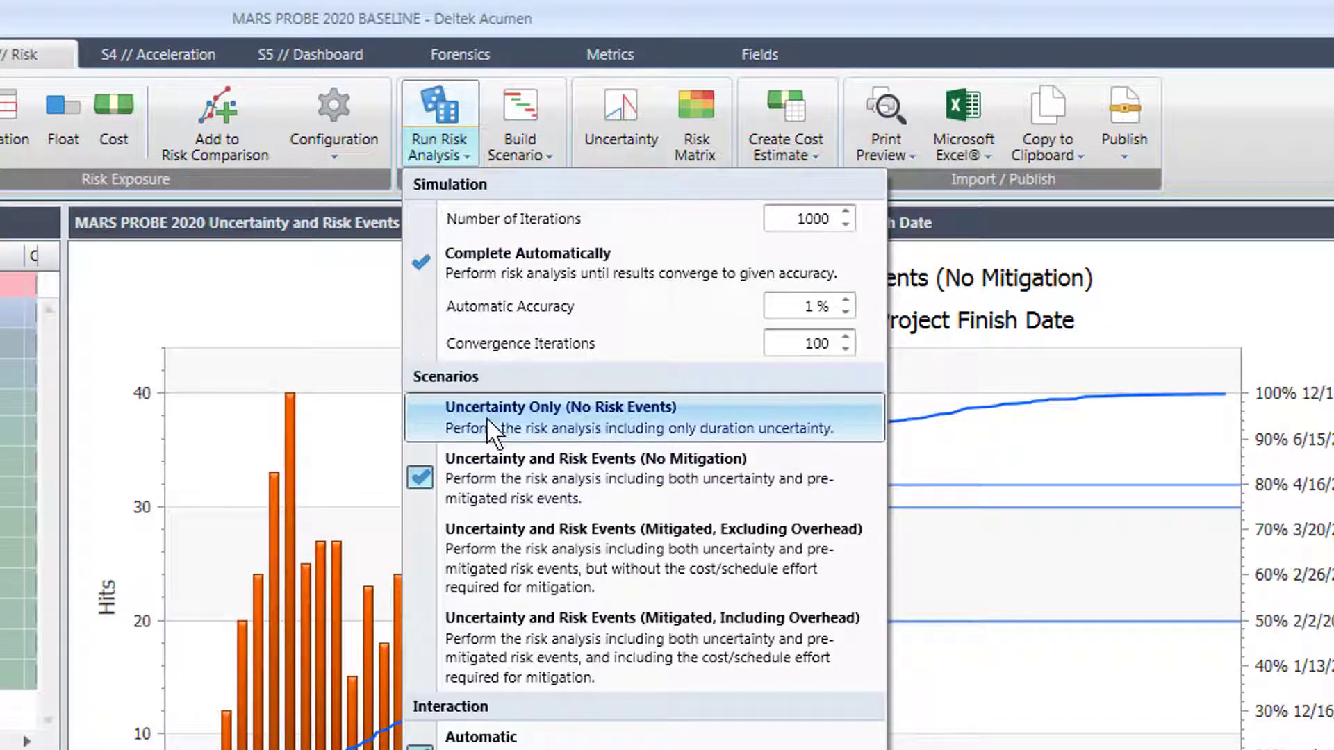
pyautogui.click(423, 415)
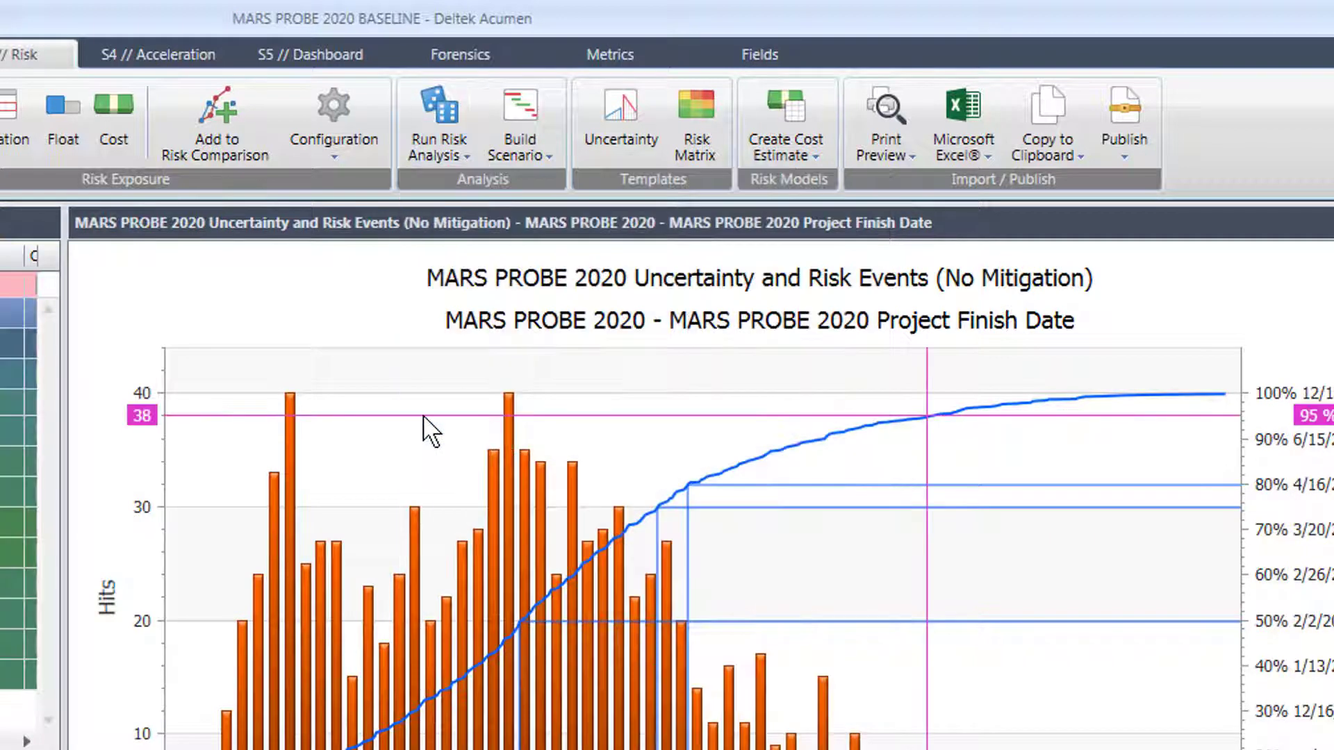
pyautogui.click(442, 105)
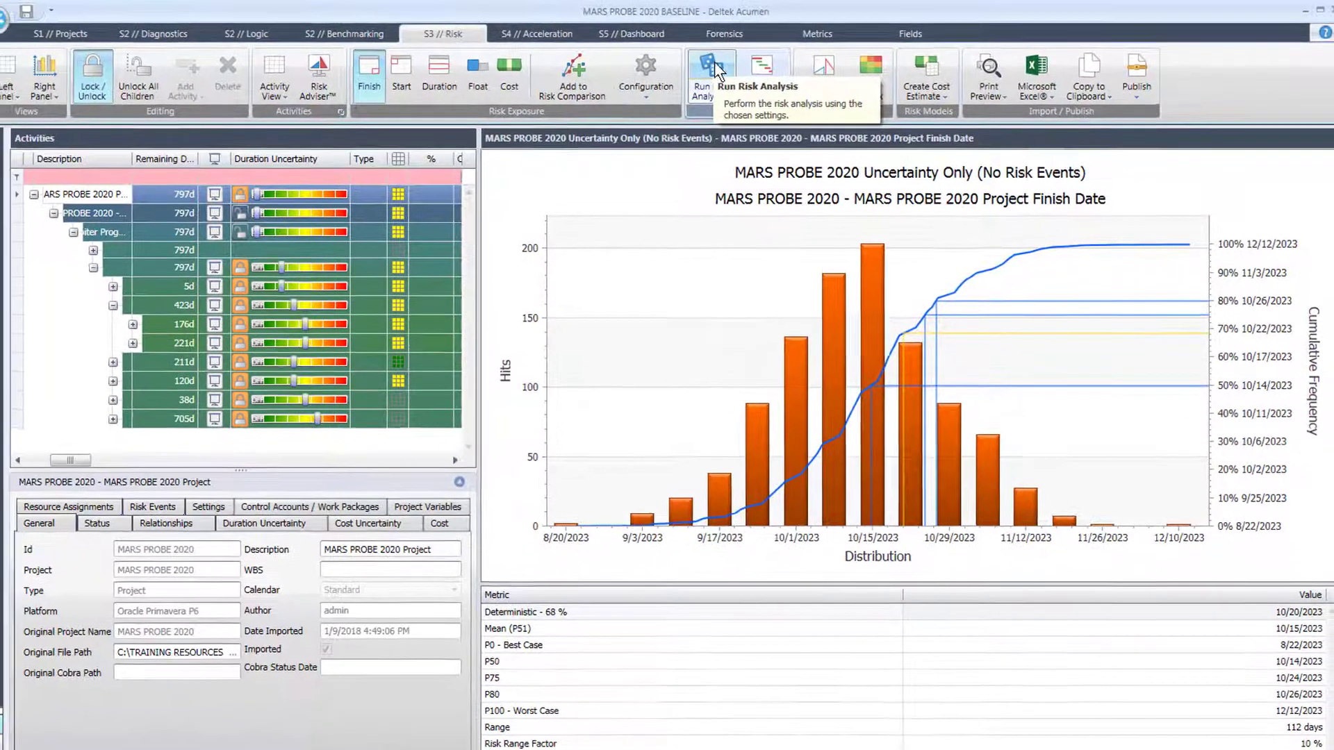
# - Review the finish distributions for the whole project, Test, Launch Preparation, Launch and Materials
pyautogui.click(134, 194)
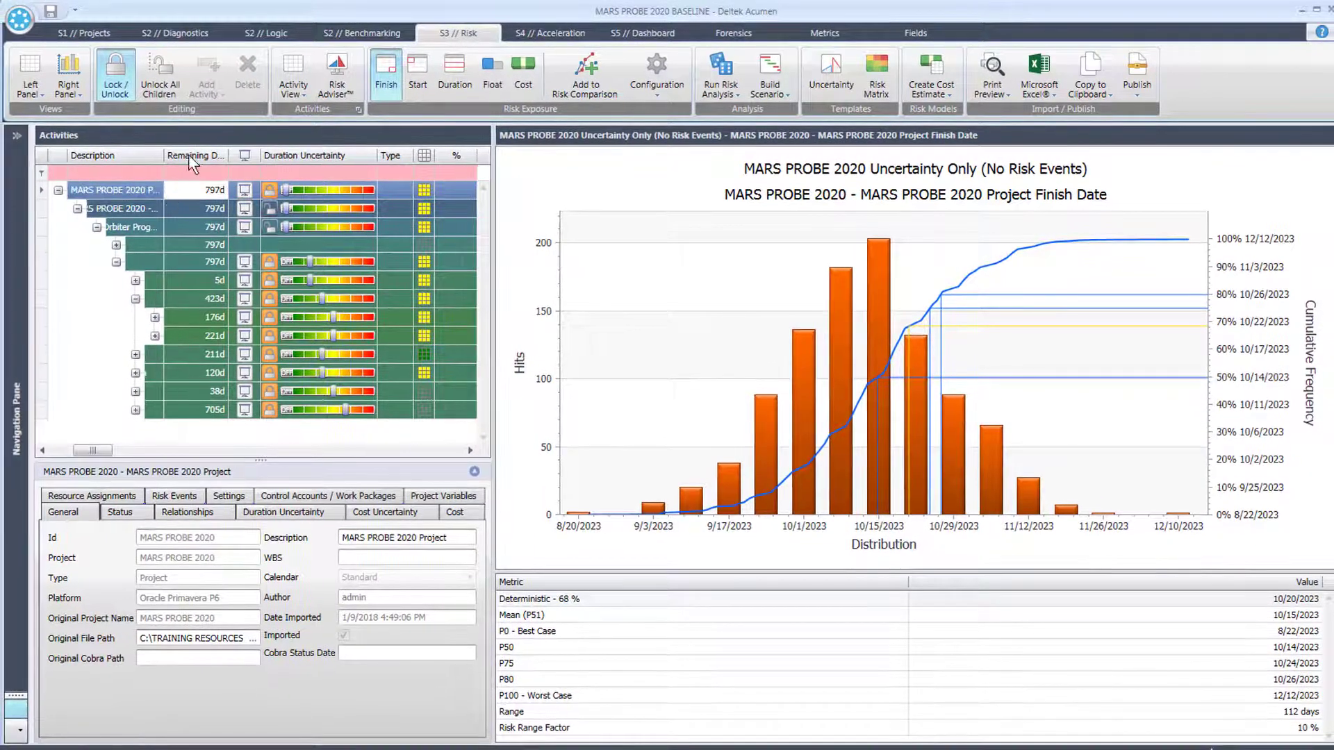
pyautogui.click(182, 354)
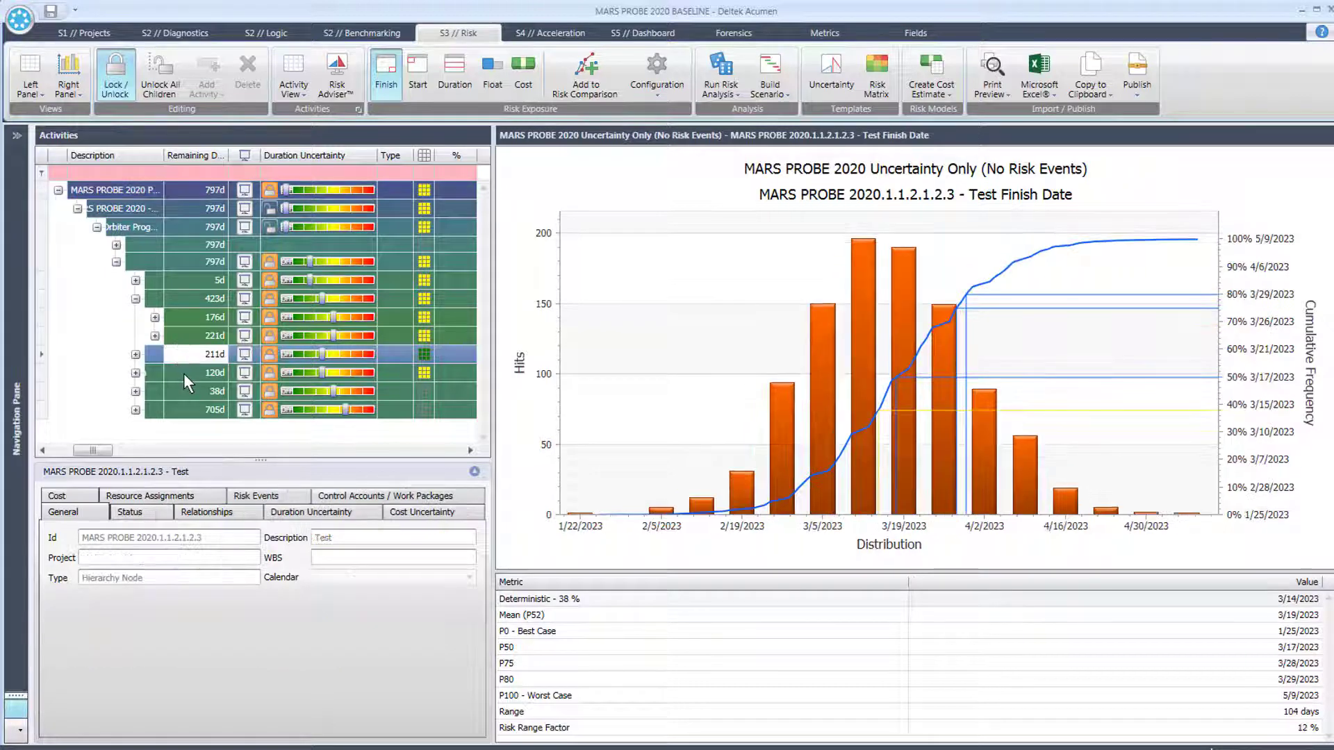
pyautogui.click(184, 374)
pyautogui.click(187, 391)
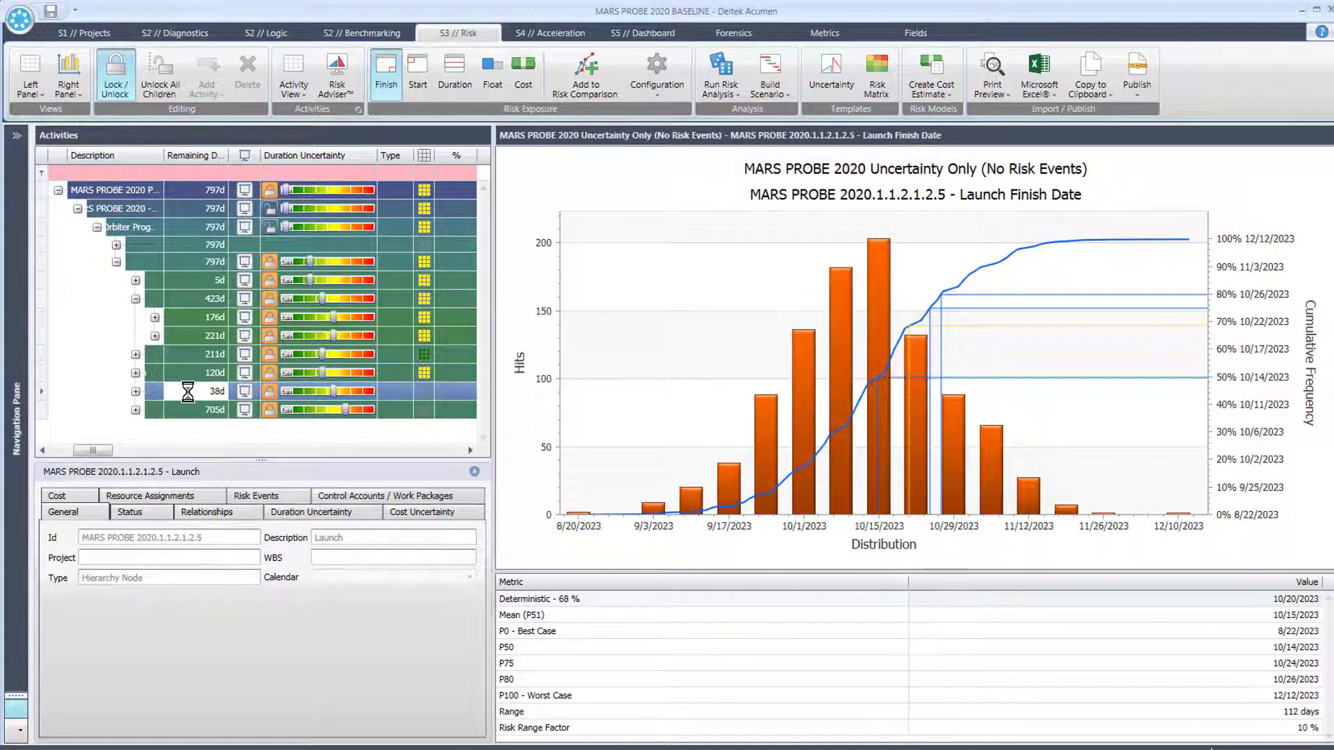
pyautogui.click(188, 410)
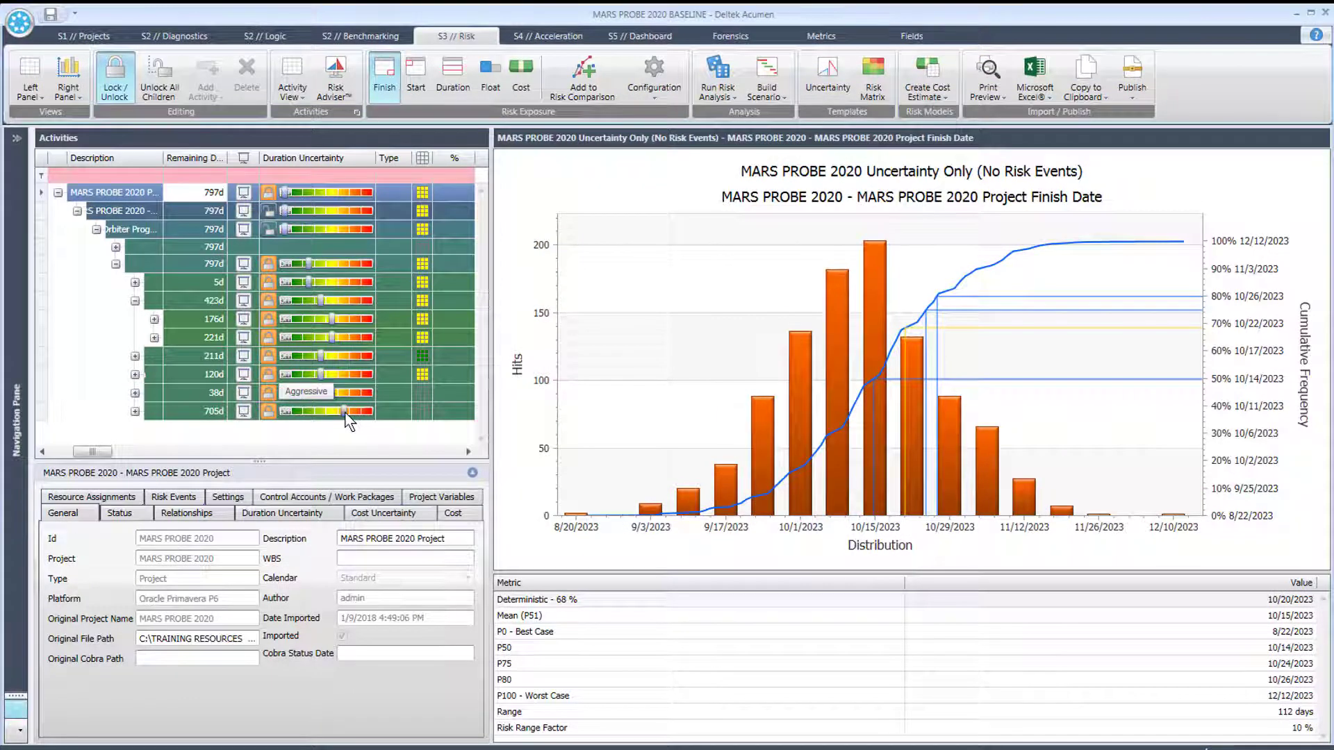
# - Set Materials to Realistic and Workshop Assembly to Conservative, then rerun (P50 9/21/2023, P80 10/4/2023)
pyautogui.moveTo(343, 412); pyautogui.dragTo(335, 418)
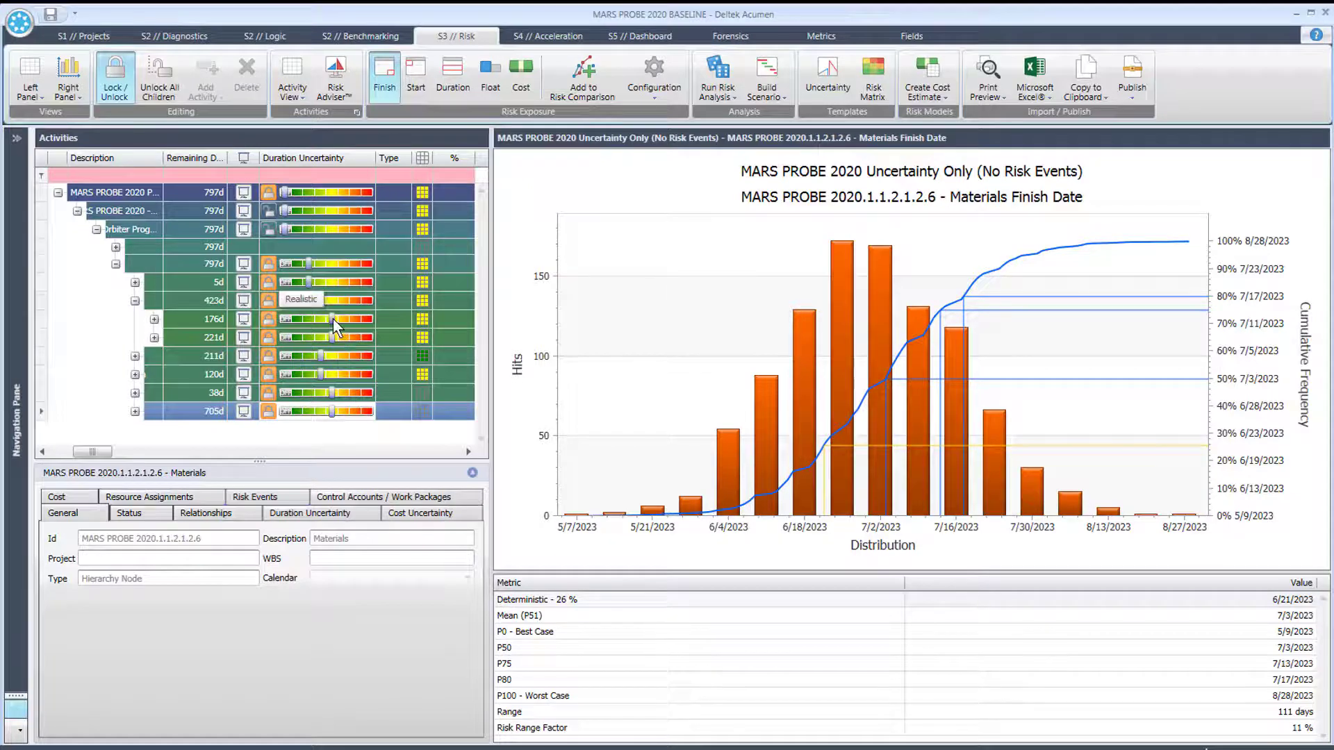
pyautogui.moveTo(332, 319); pyautogui.dragTo(325, 325)
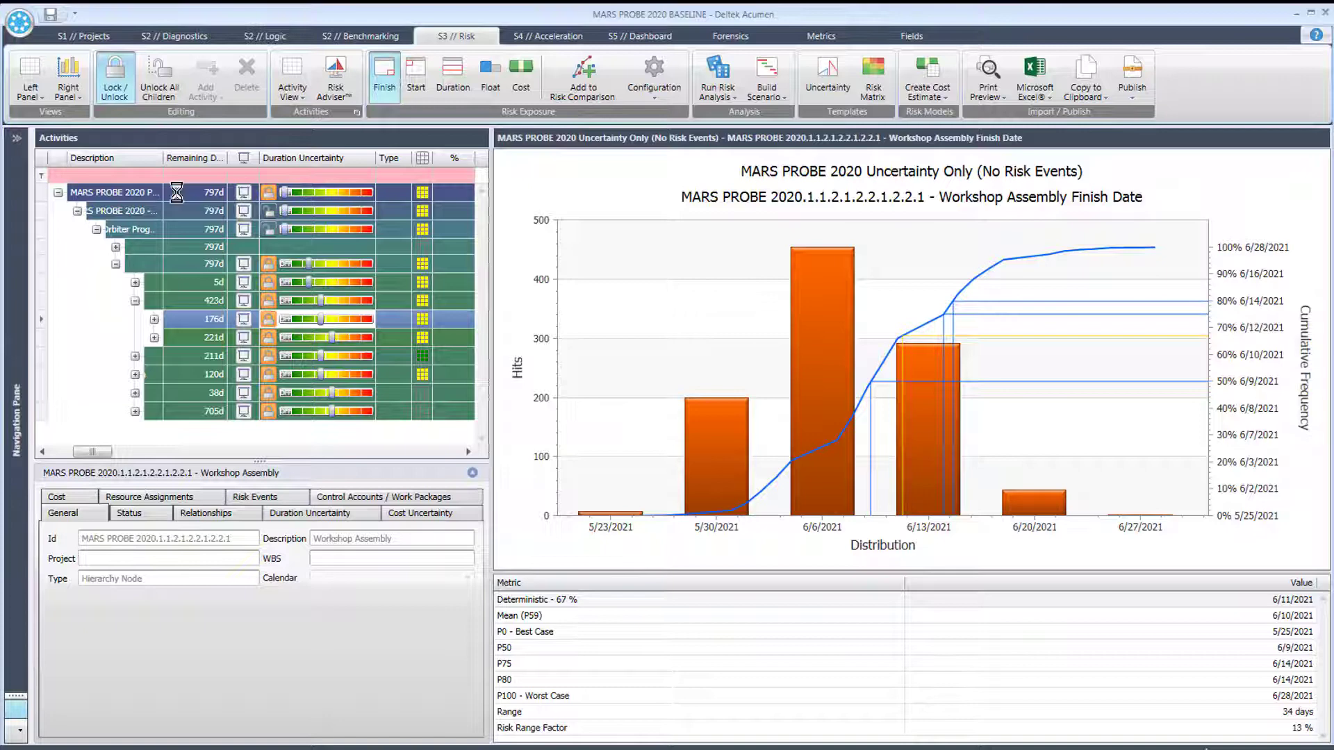
pyautogui.click(719, 75)
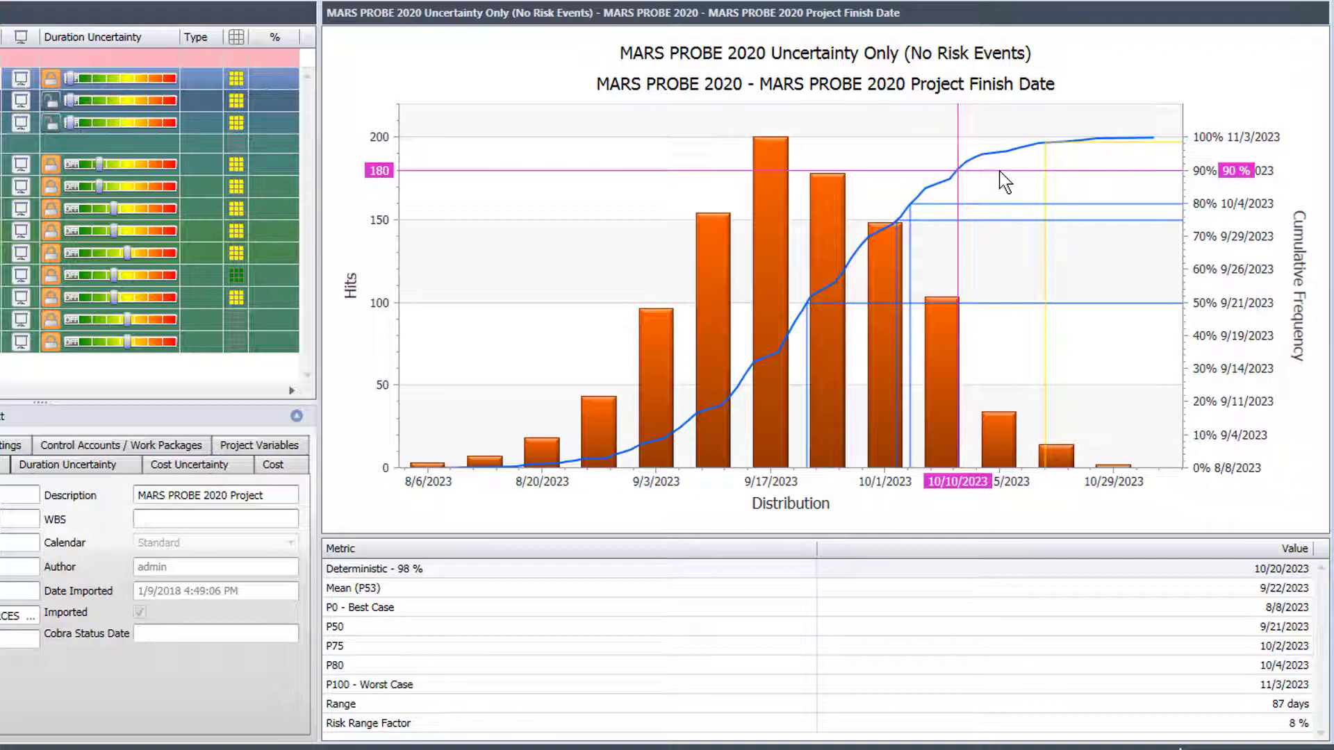
# - Add a P90 value to the finish-date chart, listing P90 as 10/9/2023
pyautogui.rightClick(1001, 171)
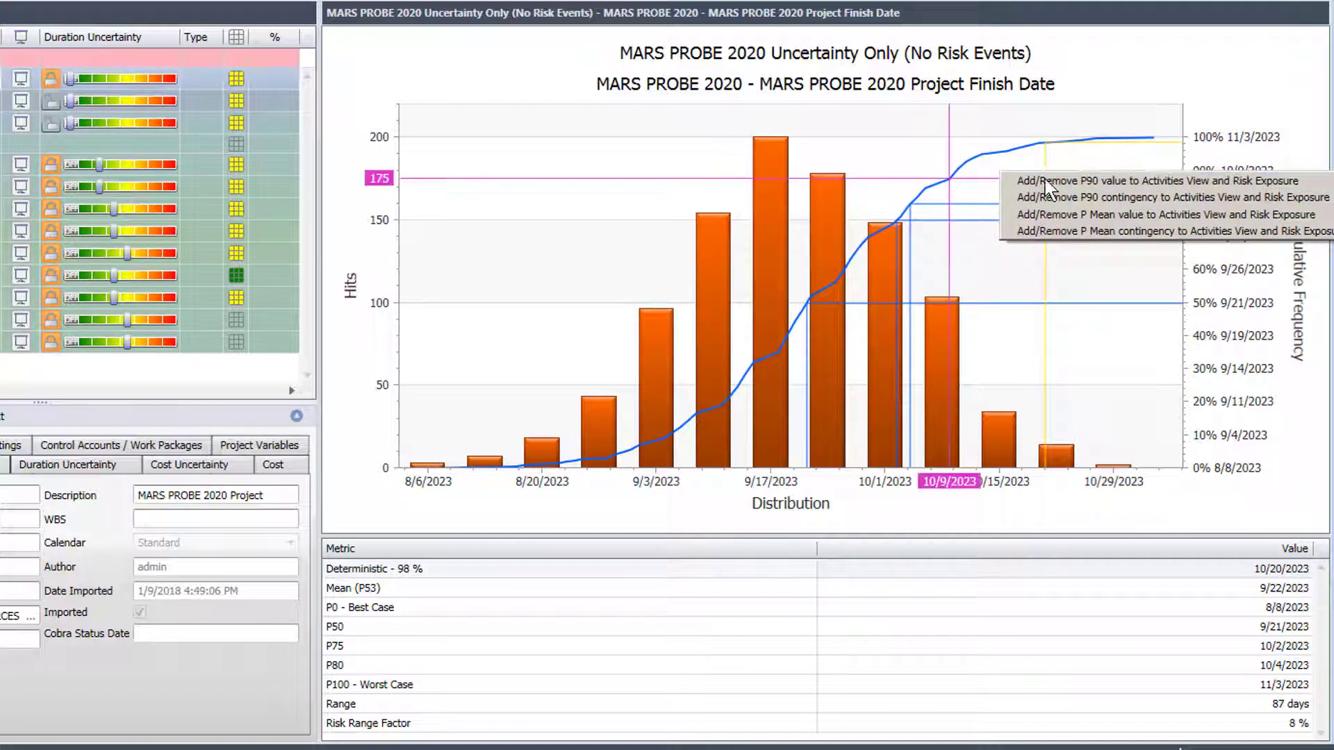
pyautogui.click(1044, 182)
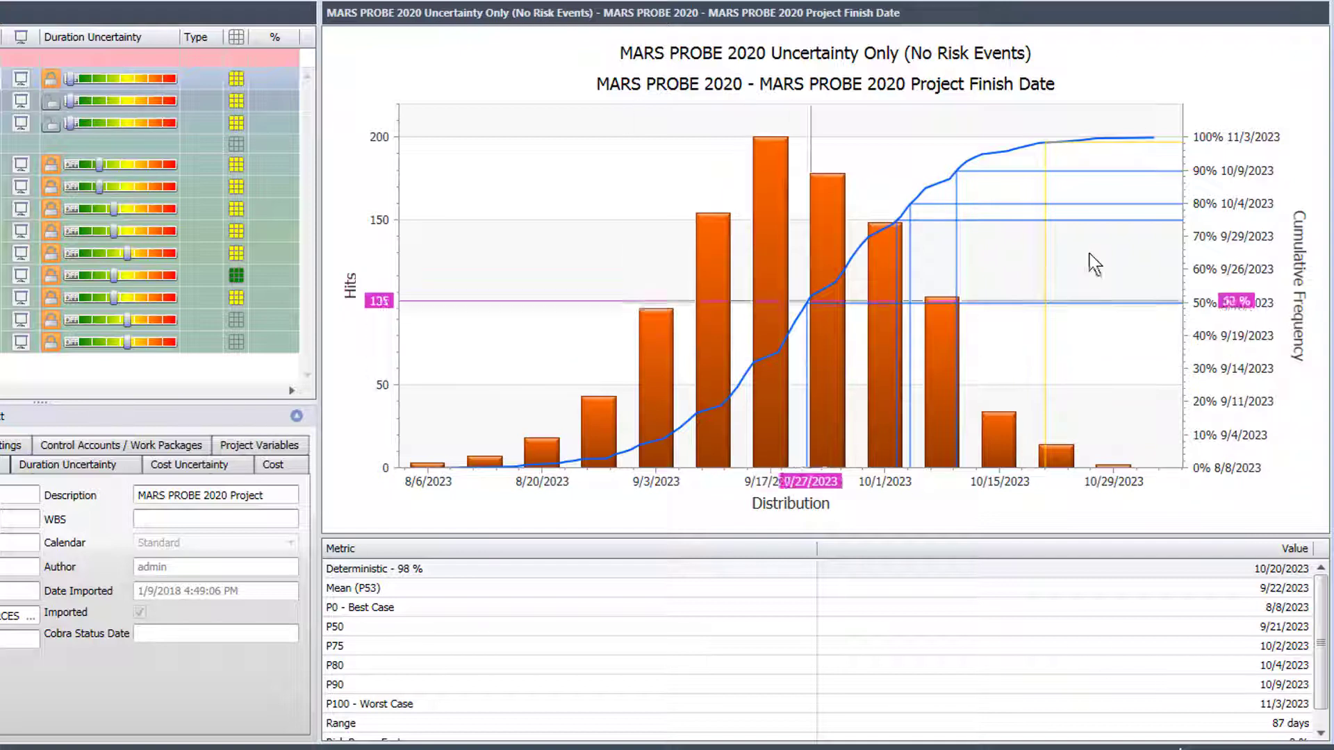
# - Remove the P90 and P80 values from the chart, keeping only P50 and P75
pyautogui.rightClick(1103, 171)
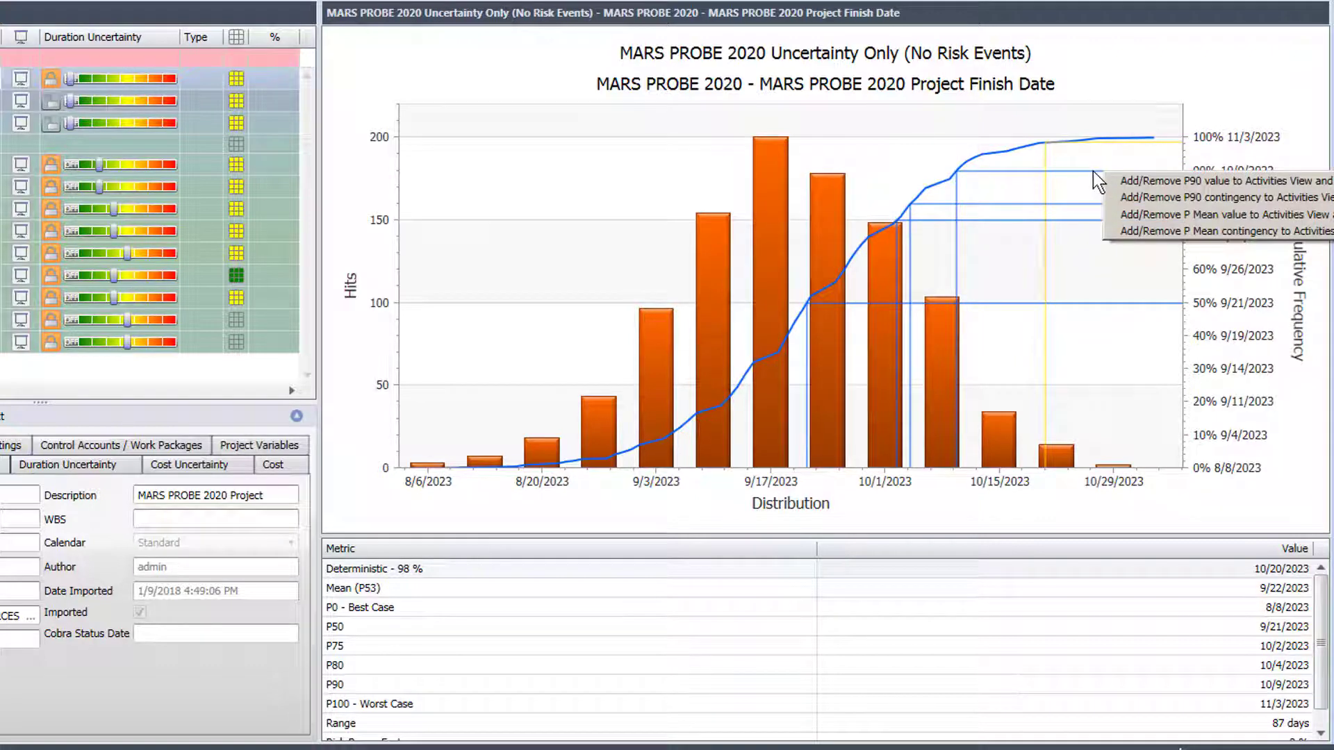
pyautogui.click(1162, 184)
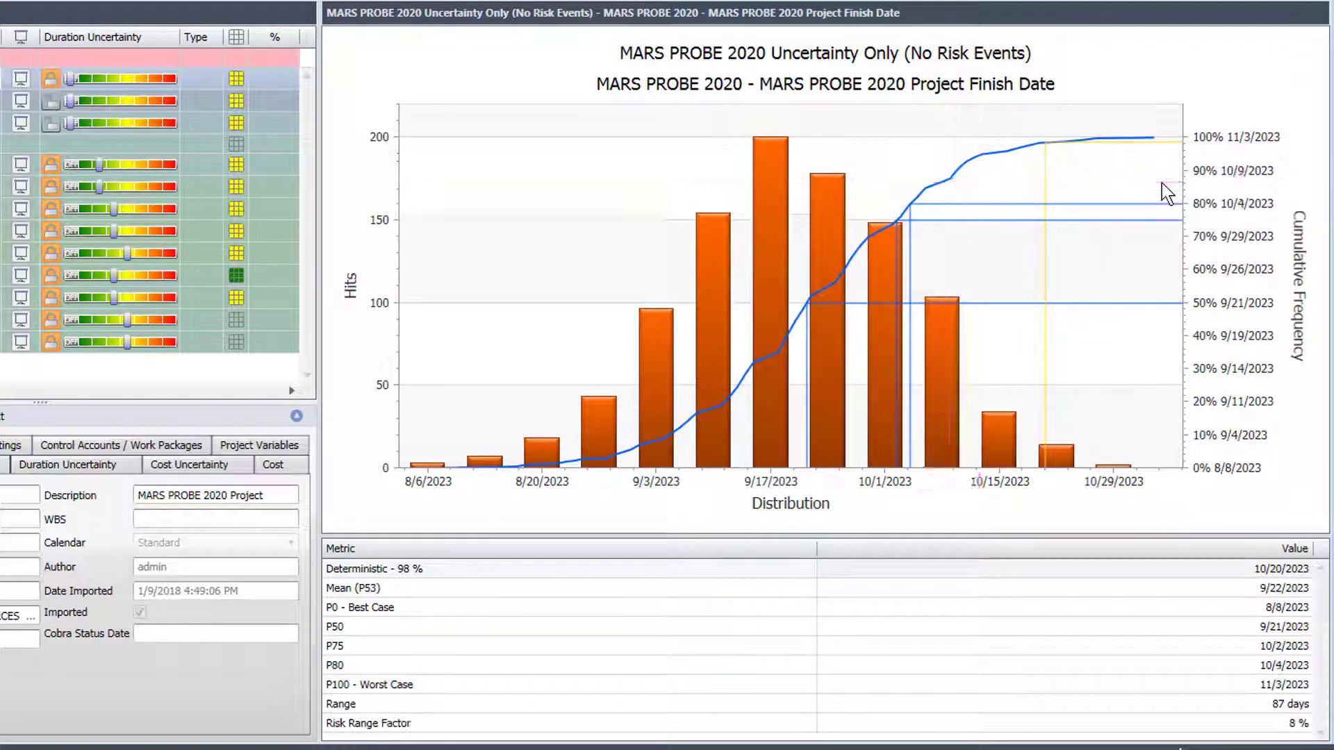
pyautogui.rightClick(1124, 205)
pyautogui.click(1173, 217)
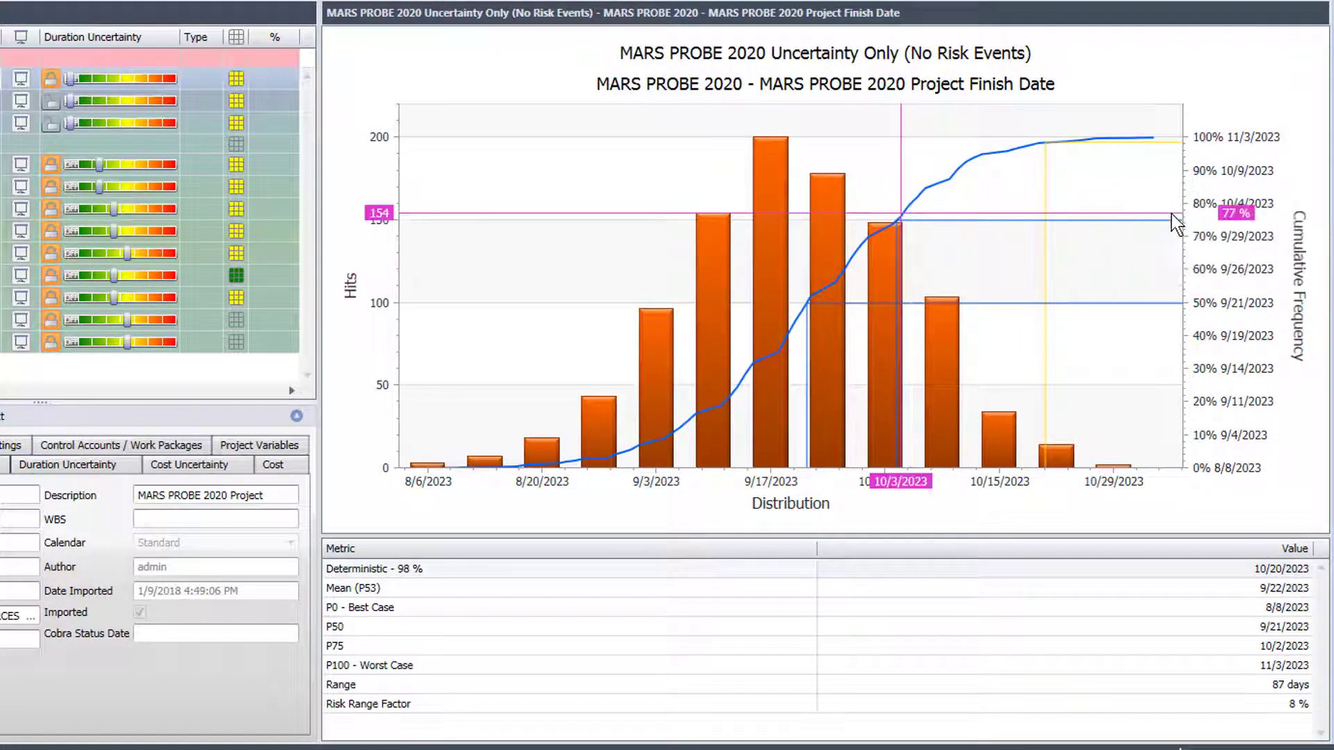